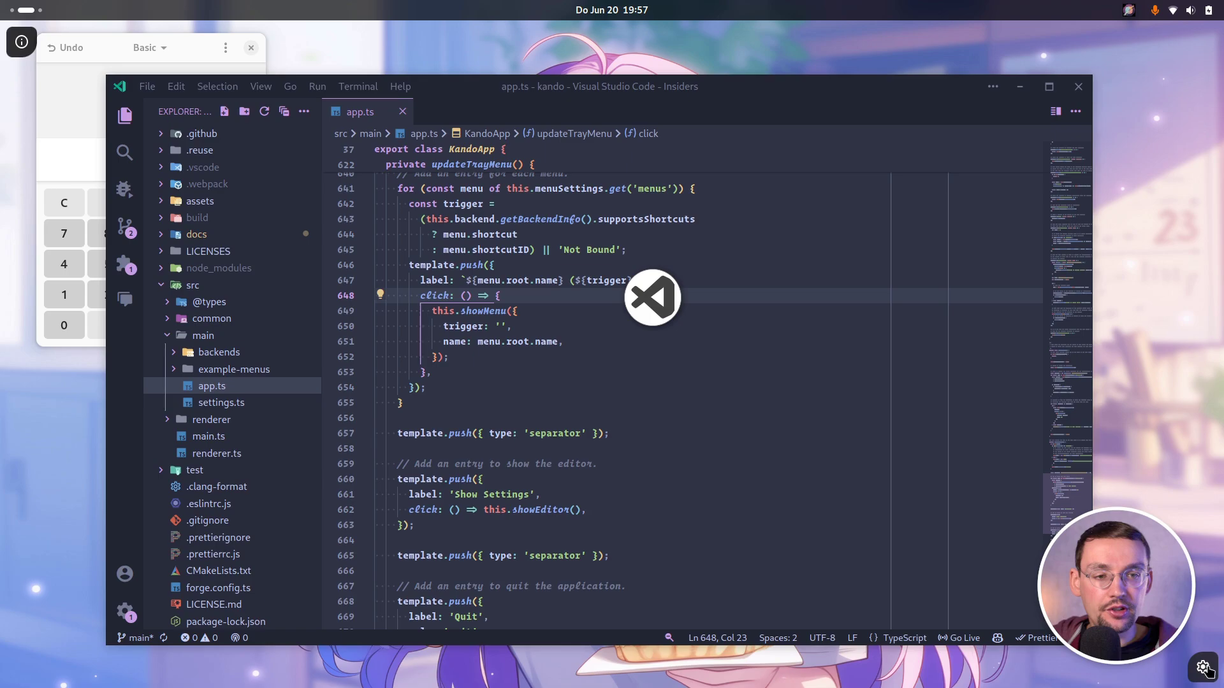
# - Open the menu editor and add a Simulate Macro item above the centre of the VS Code menu
pyautogui.click(1203, 668)
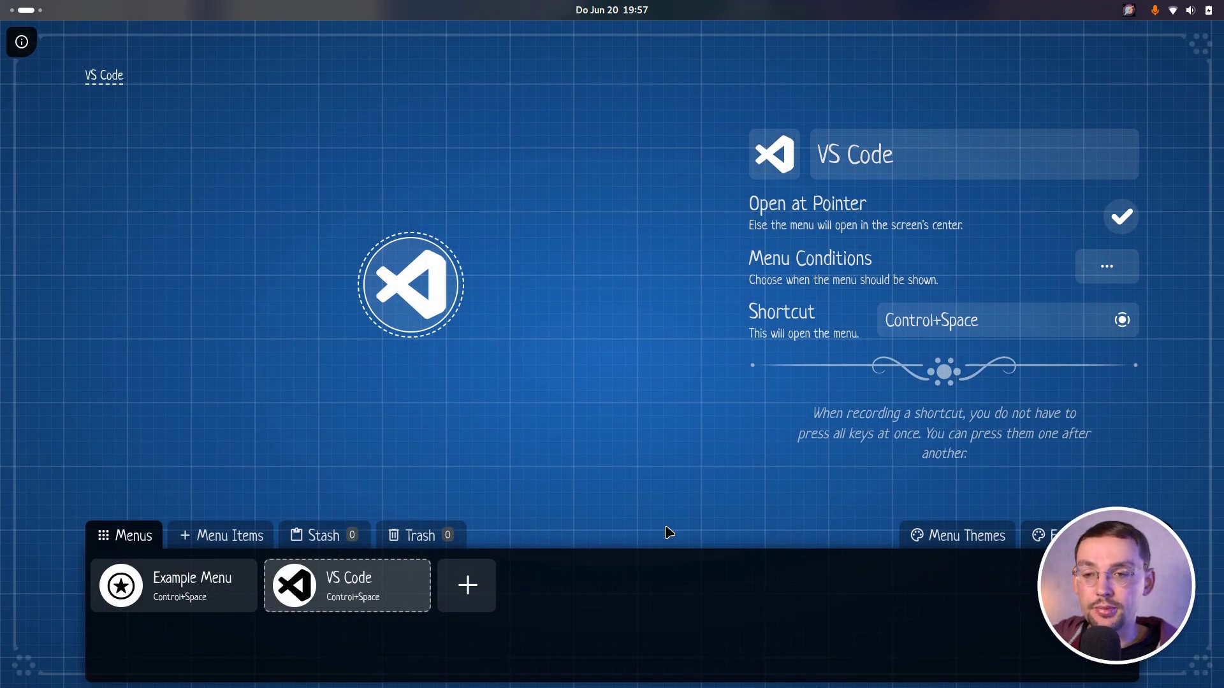
pyautogui.click(245, 536)
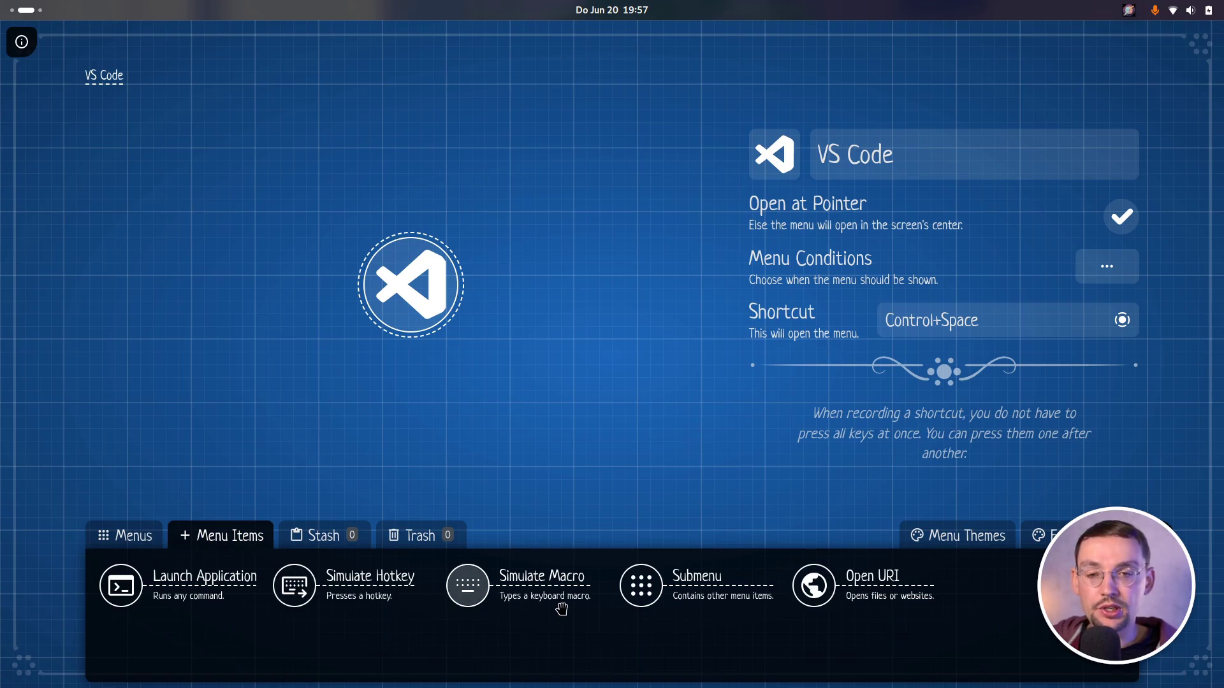
pyautogui.moveTo(537, 586); pyautogui.dragTo(438, 172)
pyautogui.click(423, 165)
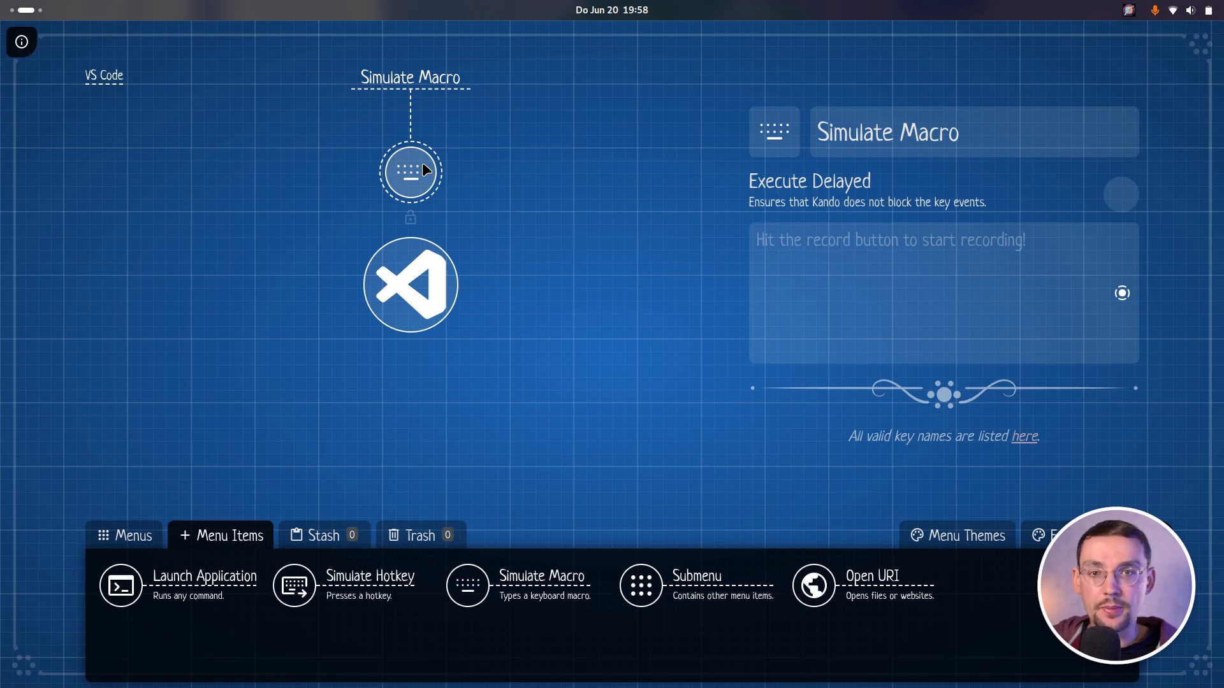
# - Rename the new macro item to "Hello World!" and enable Execute Delayed for it
pyautogui.click(860, 135)
pyautogui.tripleClick(860, 141)
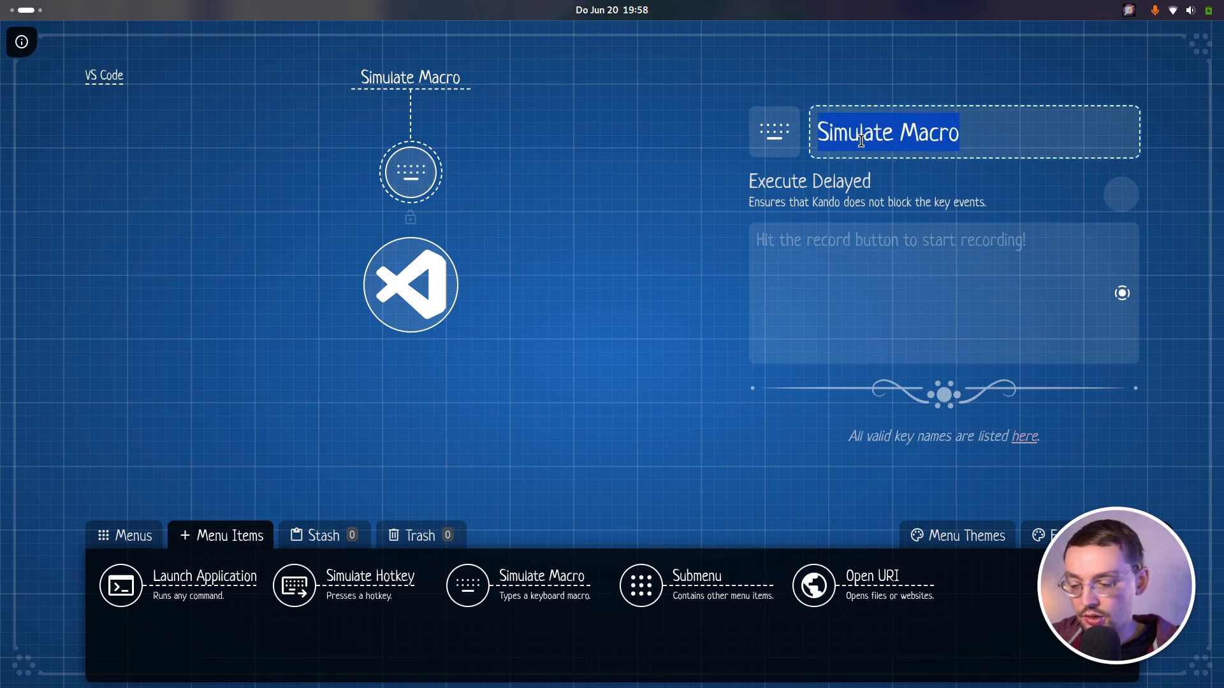
pyautogui.write('Hello')
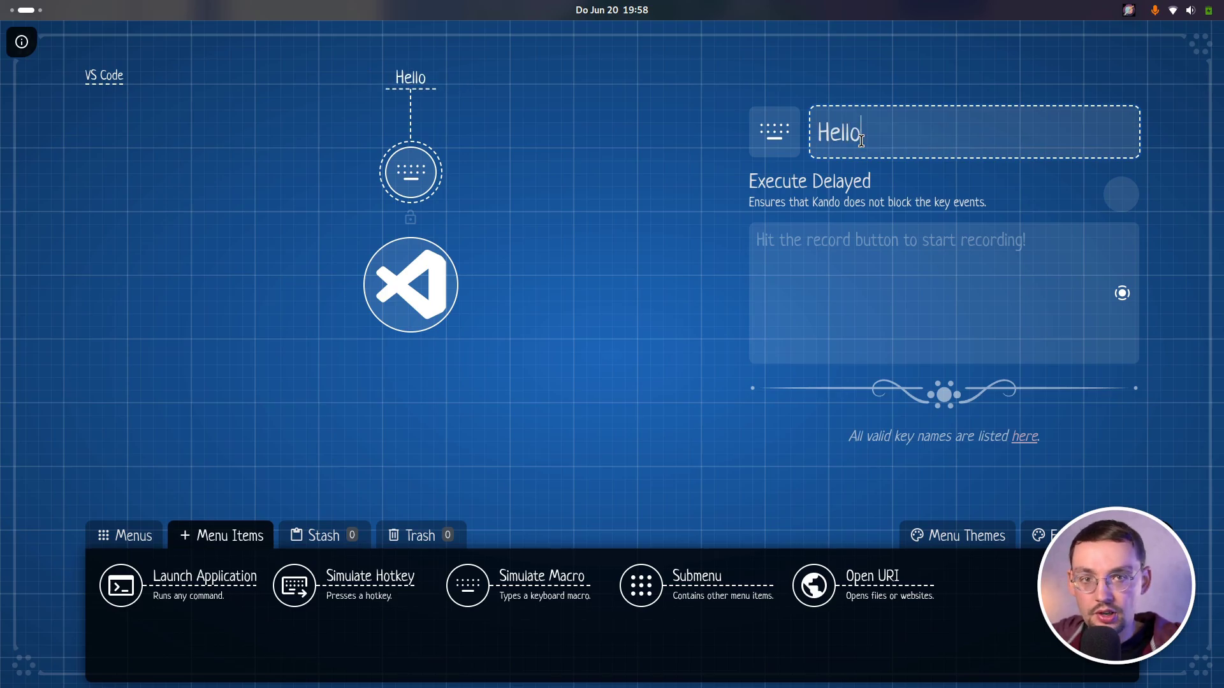
pyautogui.write(' World!')
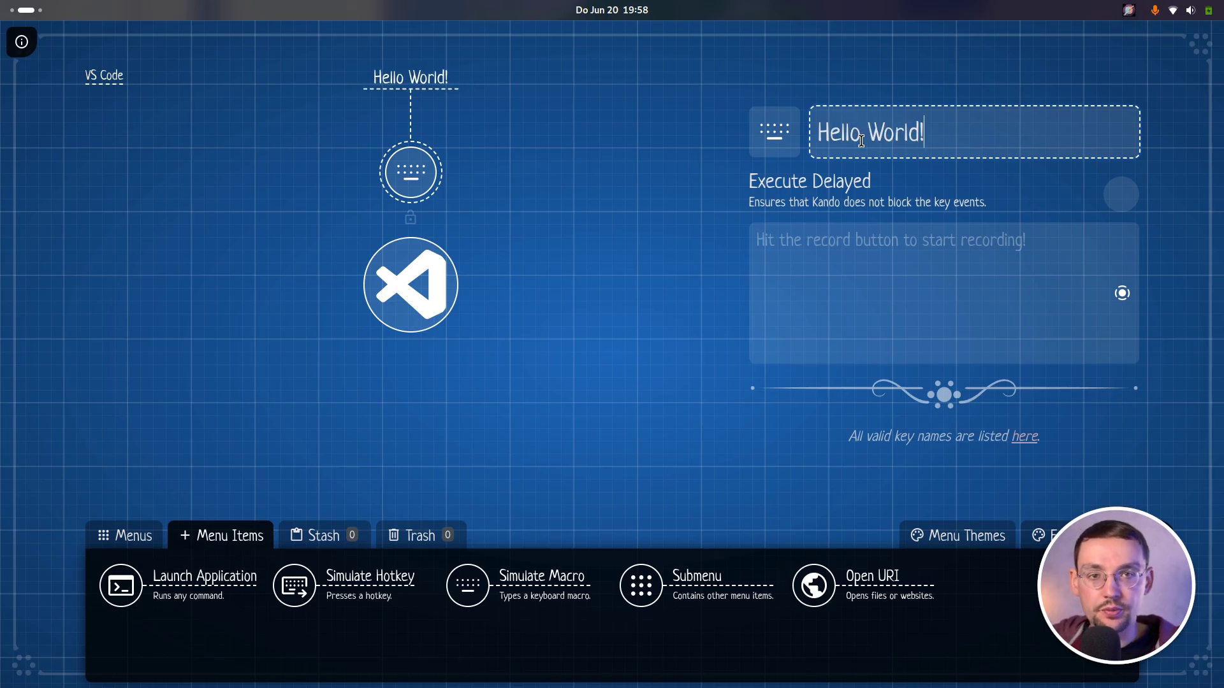
pyautogui.click(1005, 204)
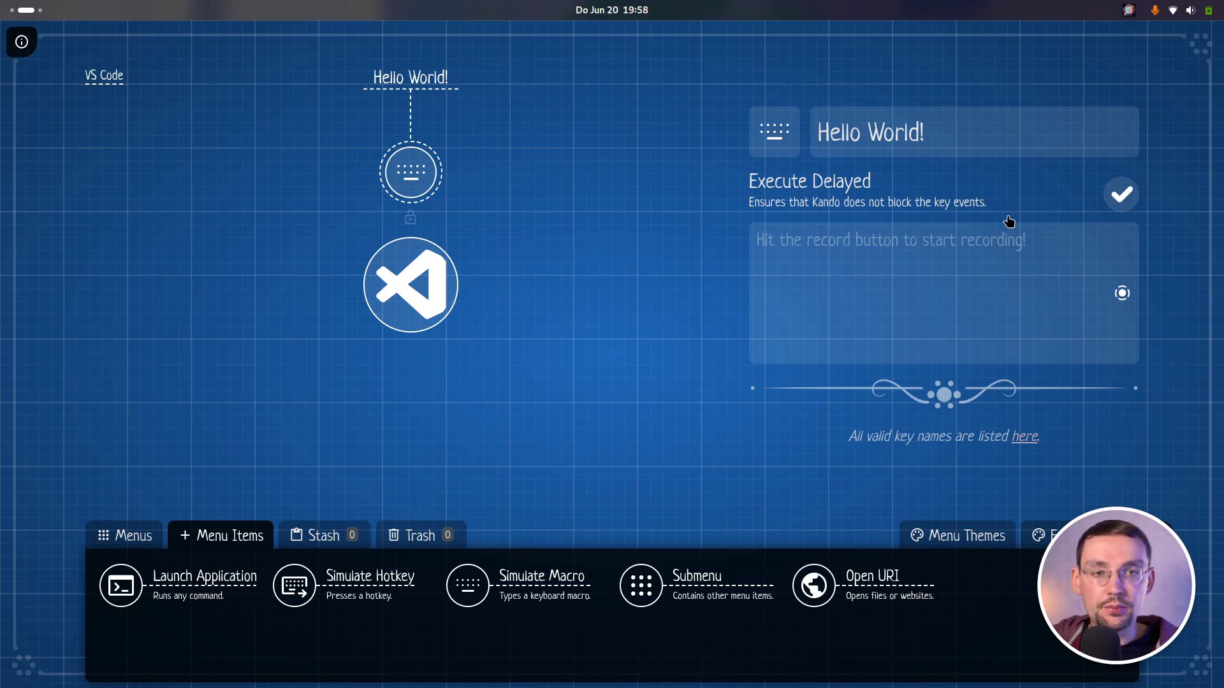
# - Record the keystrokes for "Hello World!" as the item's macro, review the recorded events and leave the menu editor
pyautogui.click(1124, 294)
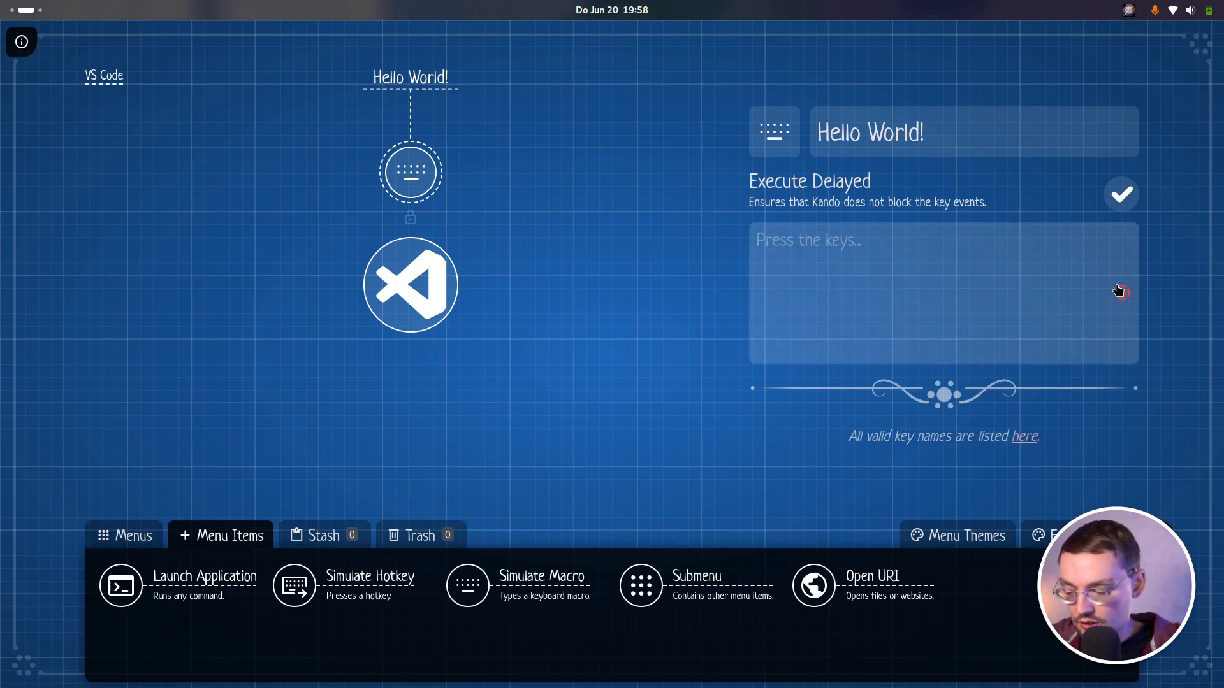
pyautogui.press('shift')
pyautogui.write('Hello Wo')
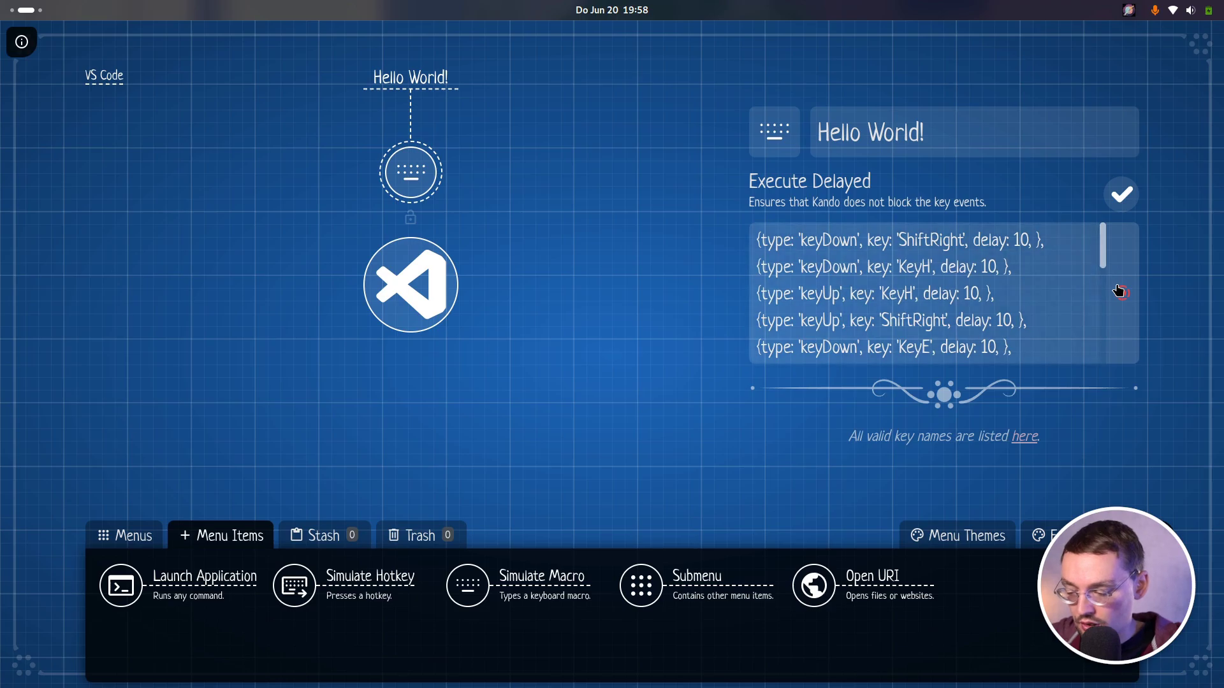
pyautogui.write('rld!')
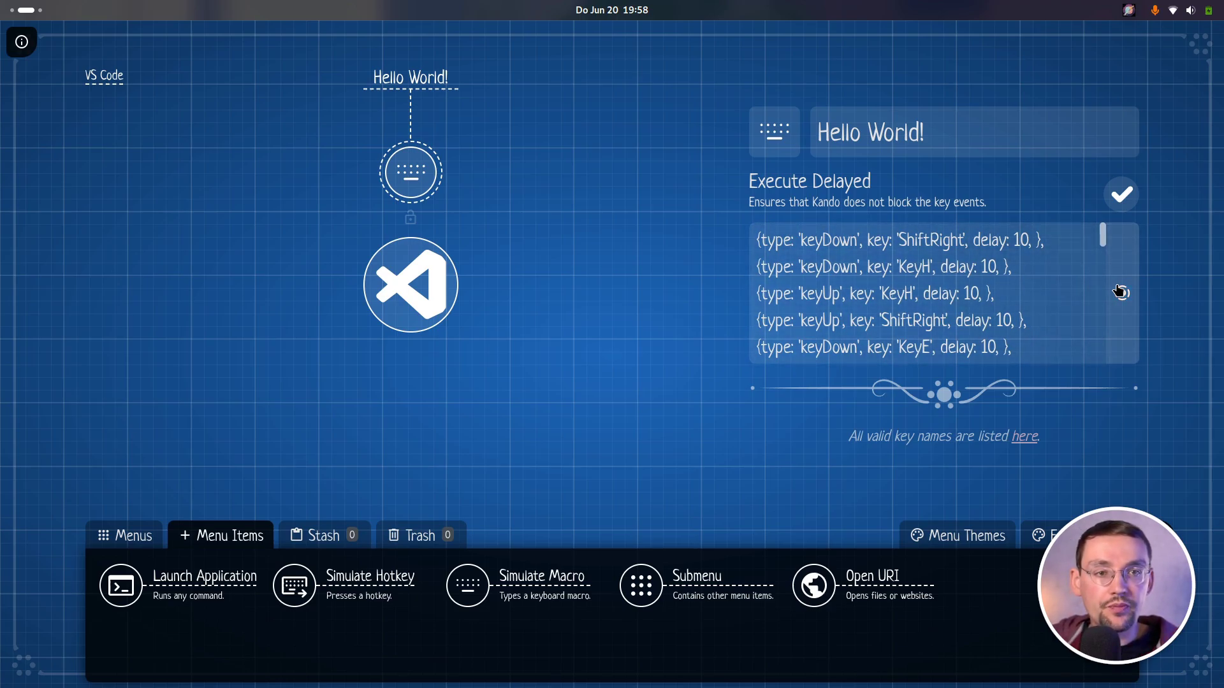
pyautogui.moveTo(1103, 237); pyautogui.dragTo(1130, 346)
pyautogui.scroll(5, 1107, 296)
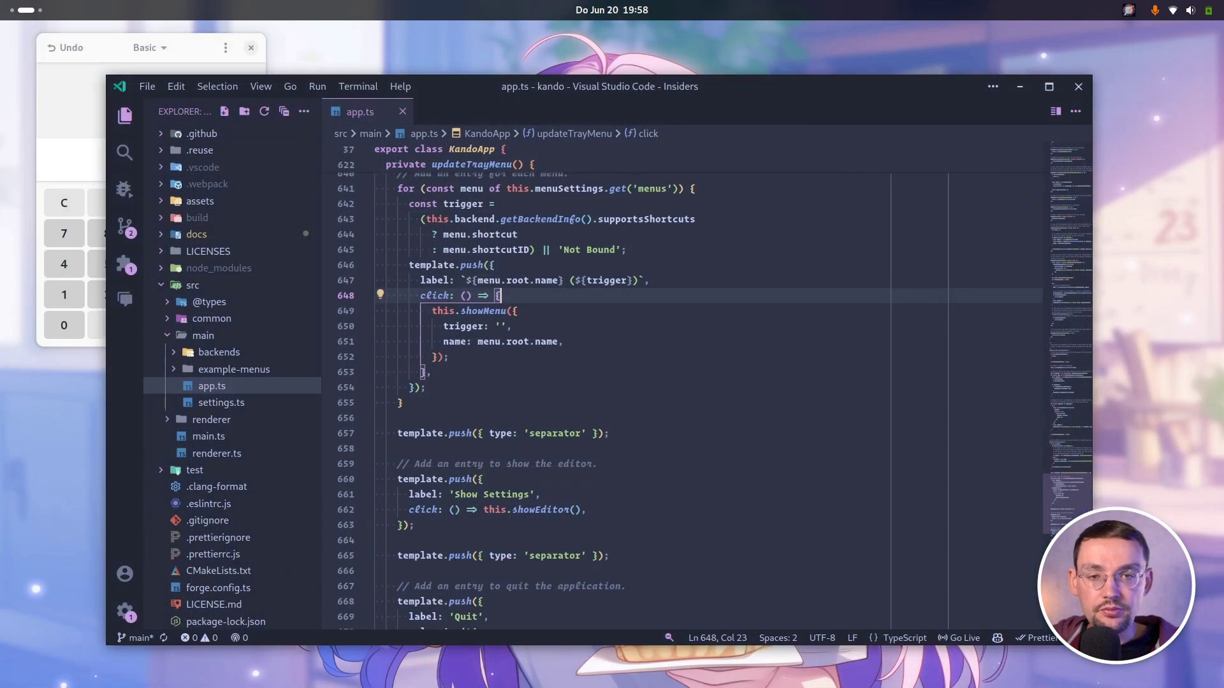
# - Test the Hello World! macro on a new line below the for loop in app.ts, and delete the inserted lines
pyautogui.click(438, 401)
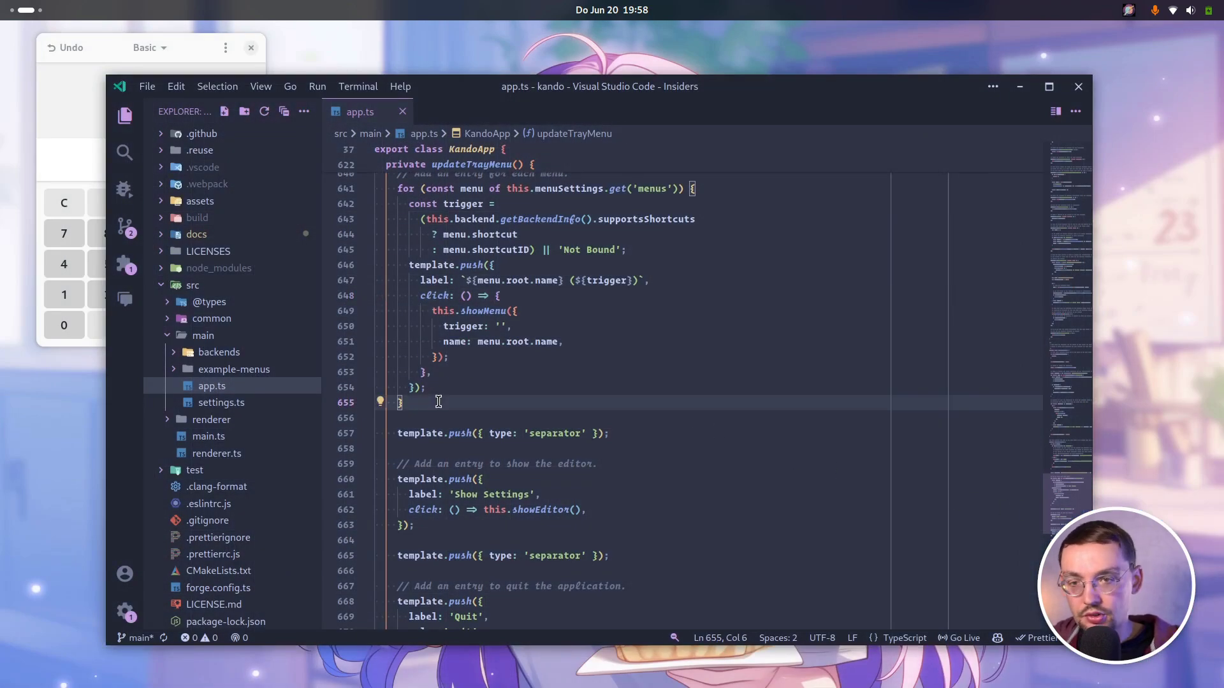
pyautogui.press('Return')
pyautogui.press('Return')
pyautogui.hotkey('ctrl', 'space')
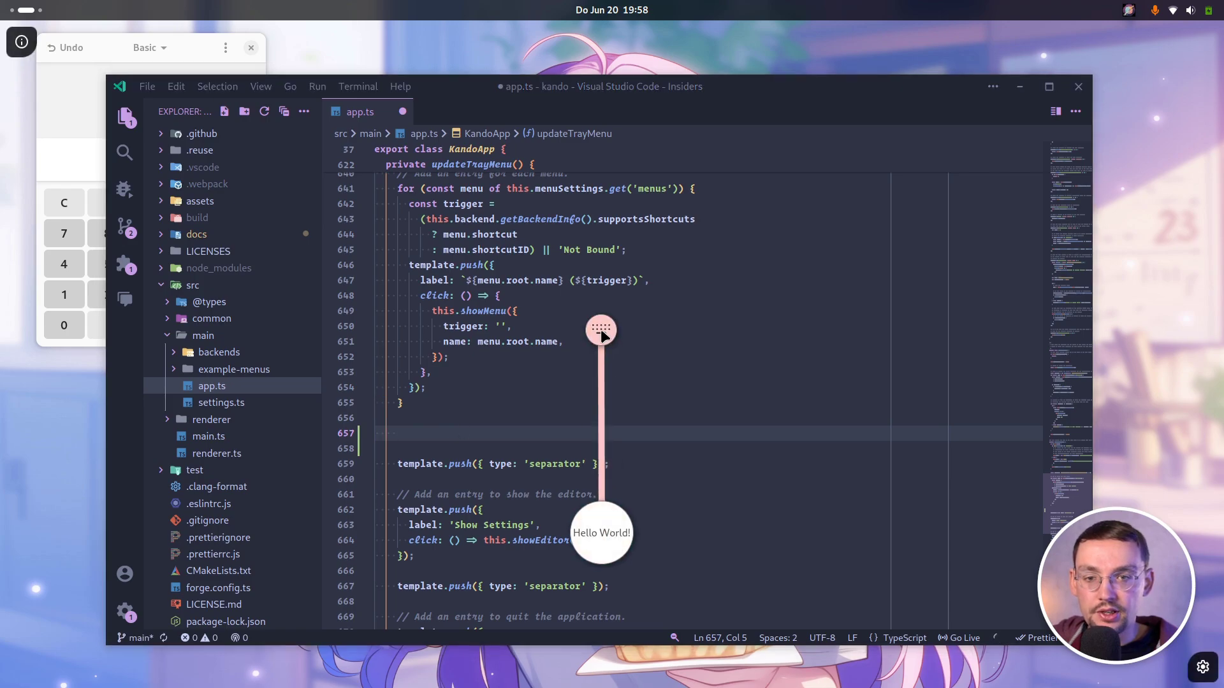
pyautogui.click(601, 334)
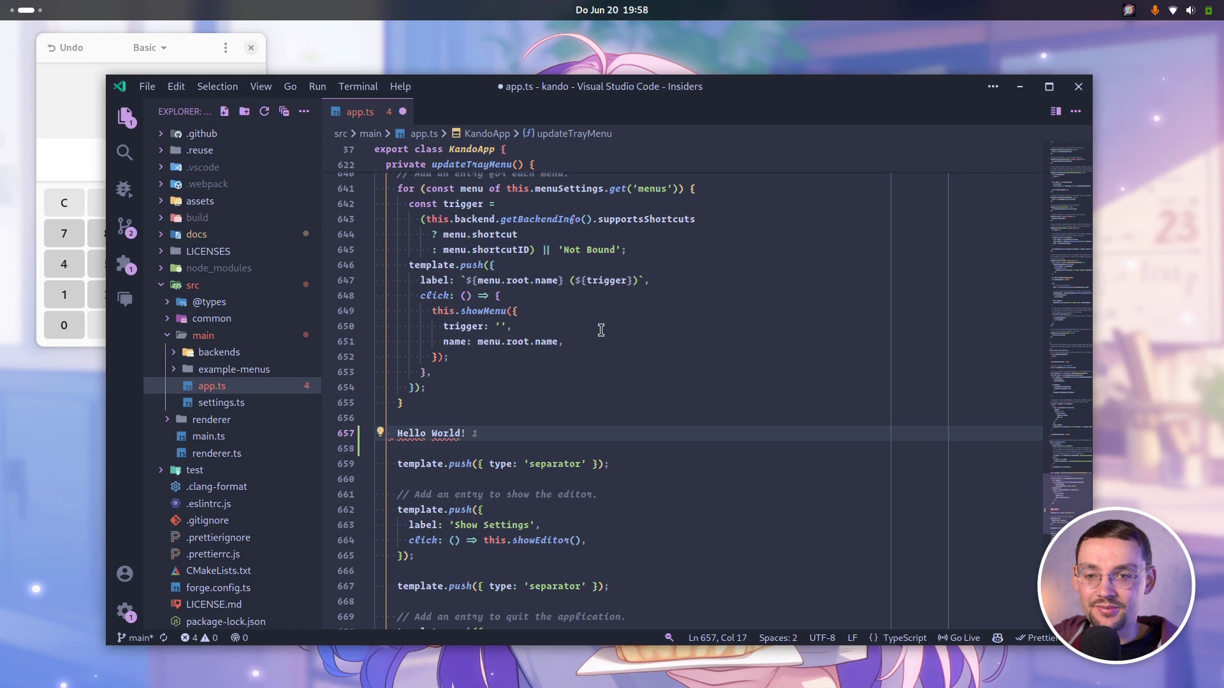
pyautogui.hotkey('ctrl', 'shift', 'k')
pyautogui.hotkey('ctrl', 'shift', 'k')
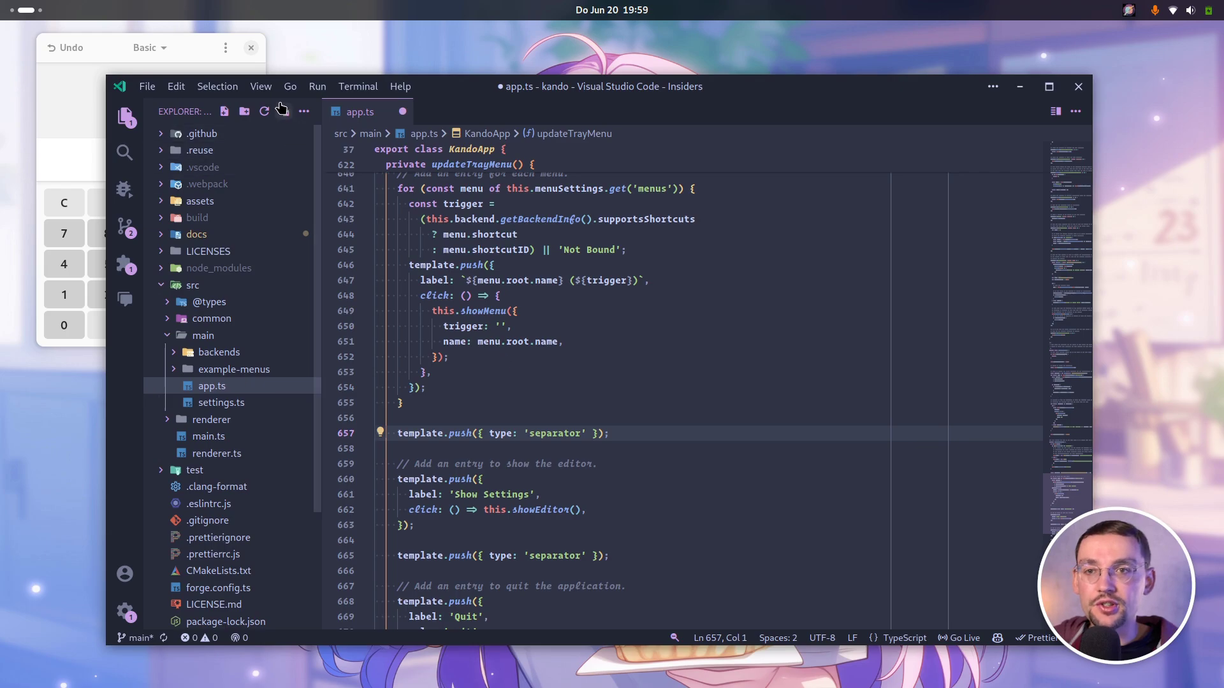
# - Bring up the view chooser with the Open View command and dismiss it
pyautogui.click(262, 87)
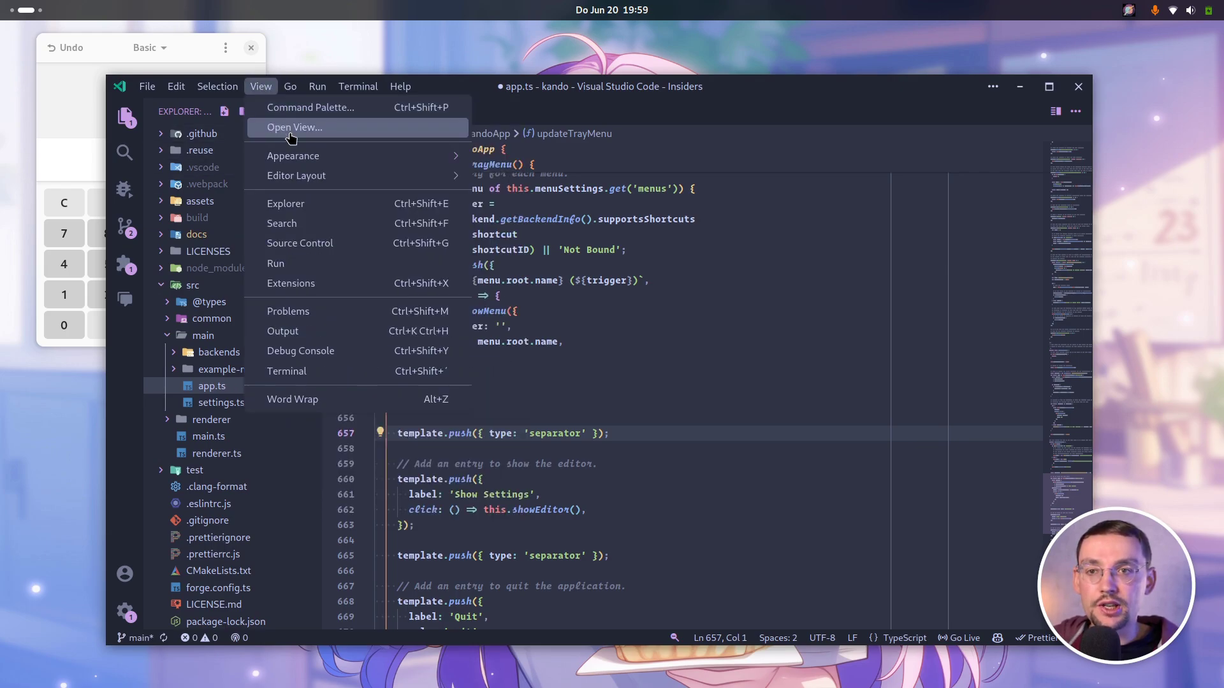
pyautogui.click(310, 128)
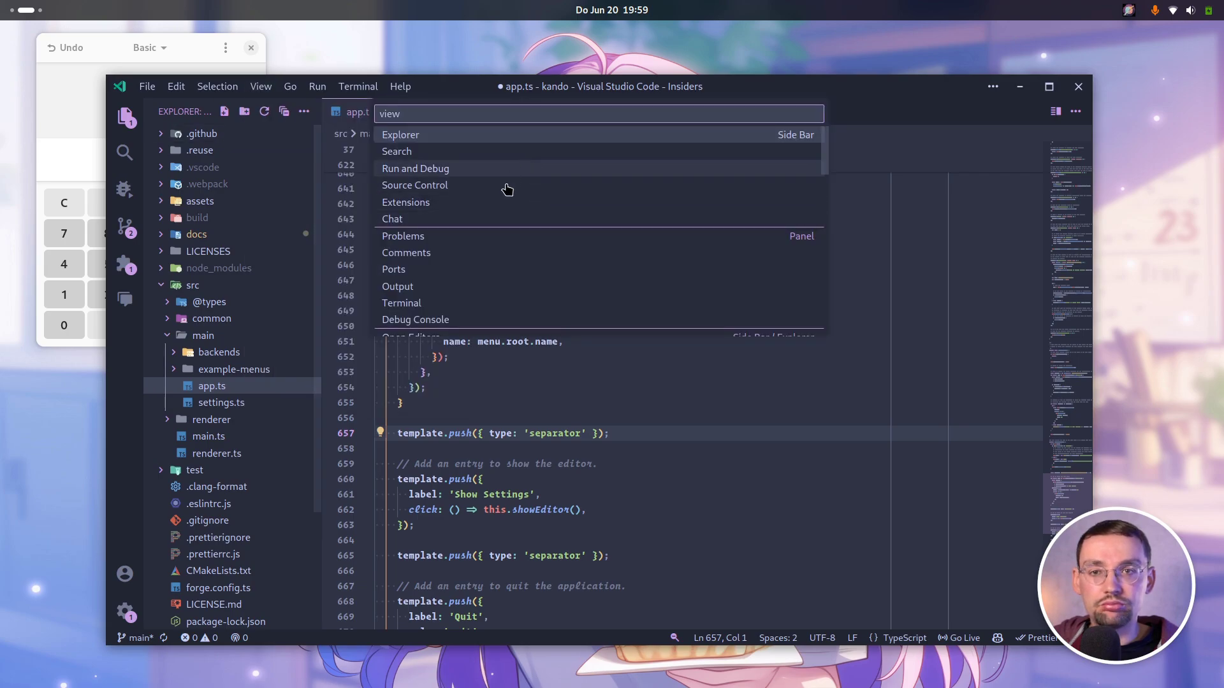
pyautogui.press('Escape')
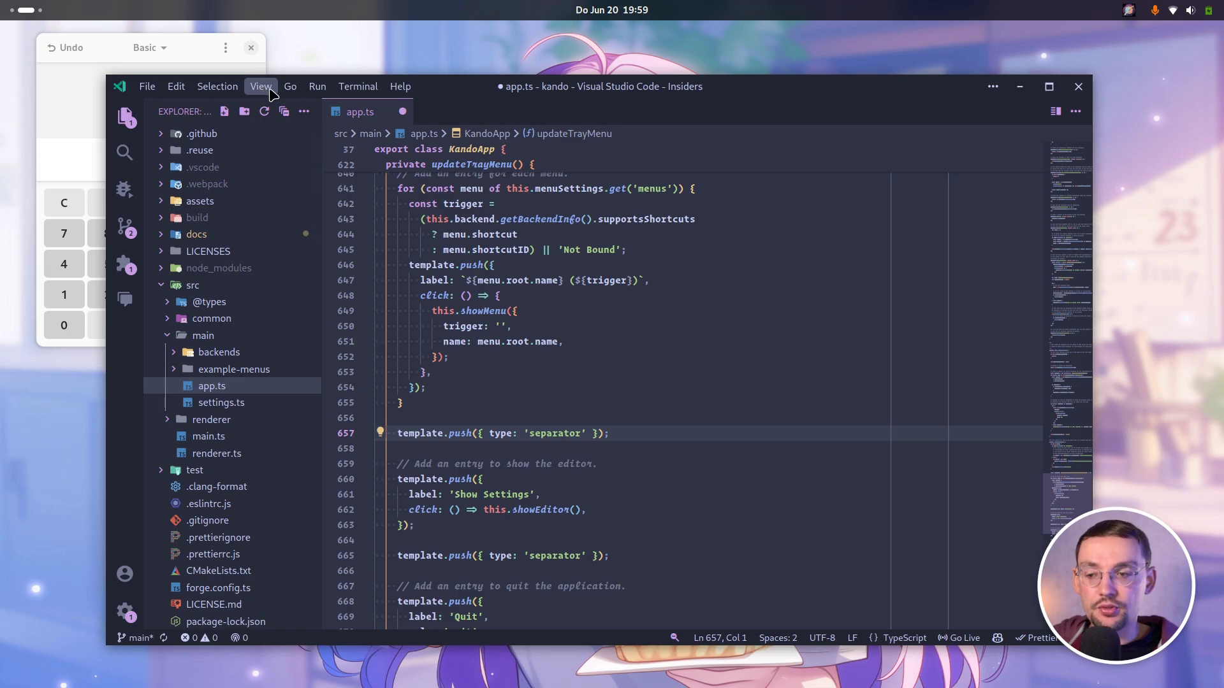
# - Reach the Open View command again using keyboard navigation only, and dismiss the view chooser
pyautogui.press('alt')
pyautogui.hotkey('alt', 'v')
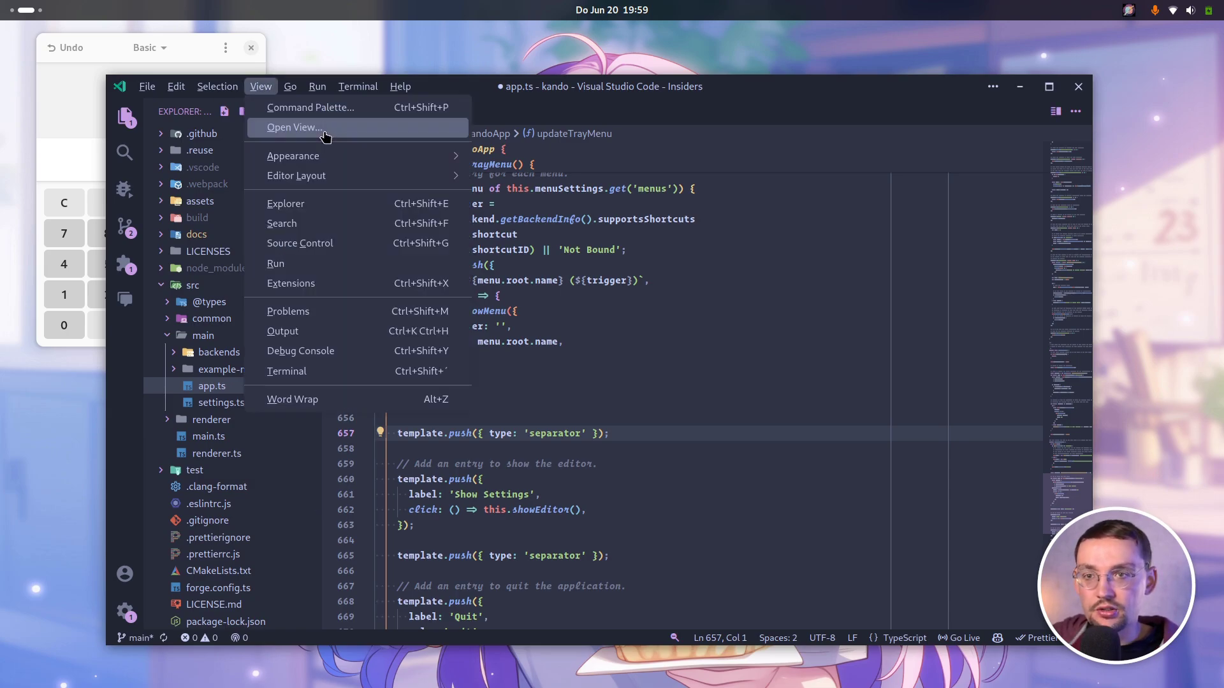
pyautogui.press('Down')
pyautogui.press('Up')
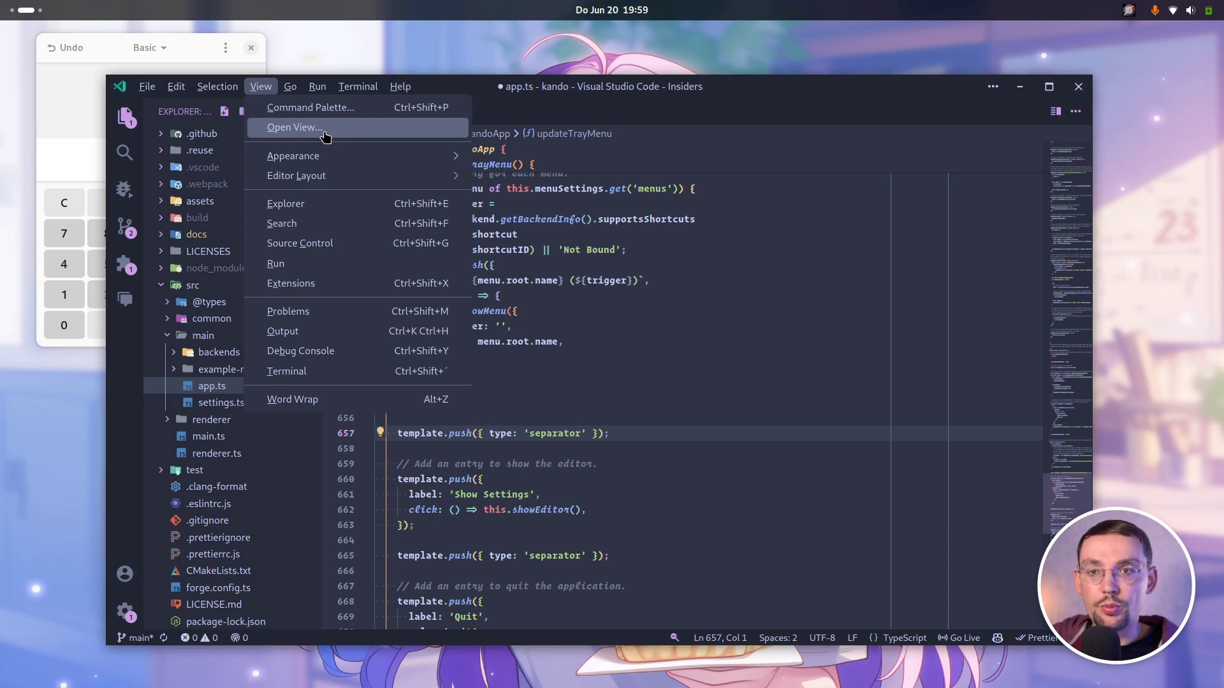
pyautogui.press('Return')
pyautogui.press('Escape')
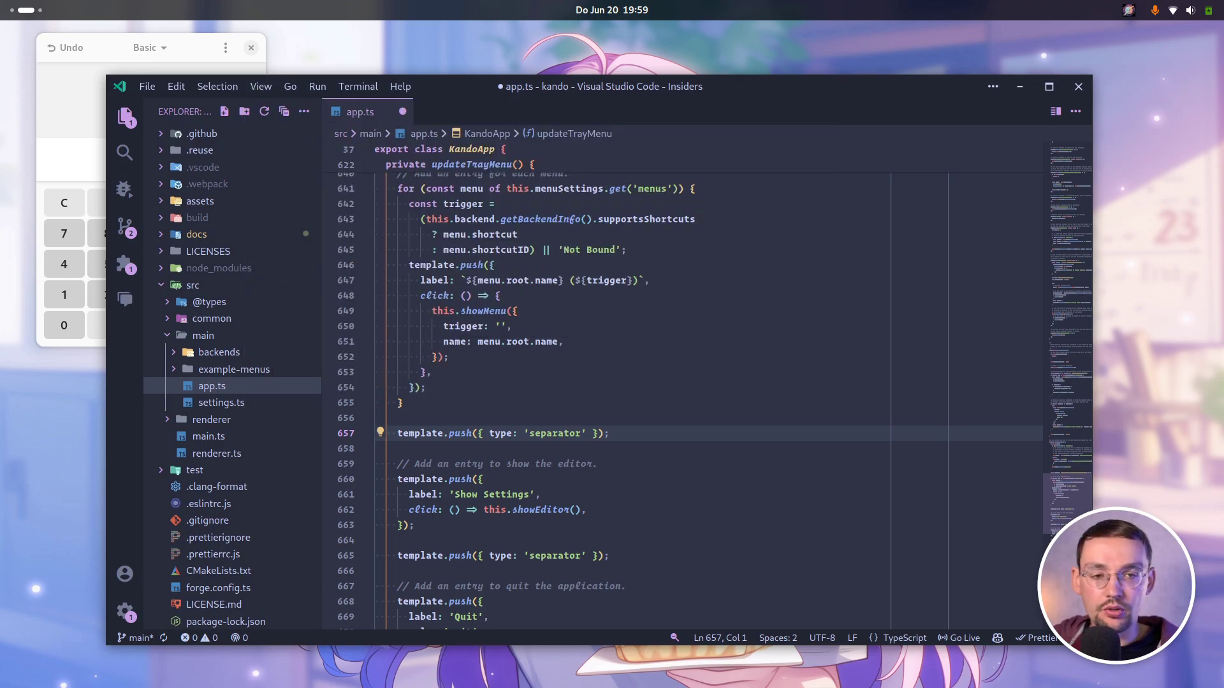
# - Reopen the menu editor and add a second Simulate Macro item below the centre of the VS Code menu
pyautogui.hotkey('ctrl', 'space')
pyautogui.click(1201, 668)
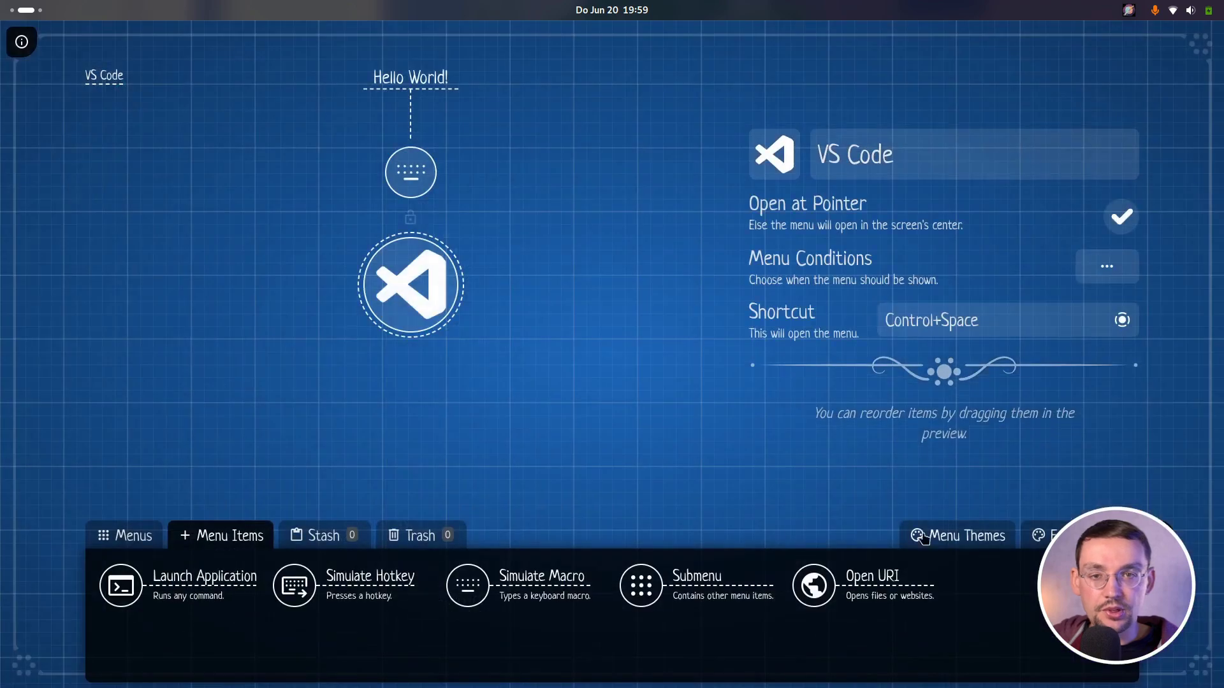
pyautogui.moveTo(513, 584); pyautogui.dragTo(423, 404)
pyautogui.click(412, 402)
# - Name the second macro item "Open View Chooser" and enable Execute Delayed for it
pyautogui.click(852, 128)
pyautogui.tripleClick(861, 121)
pyautogui.write('O')
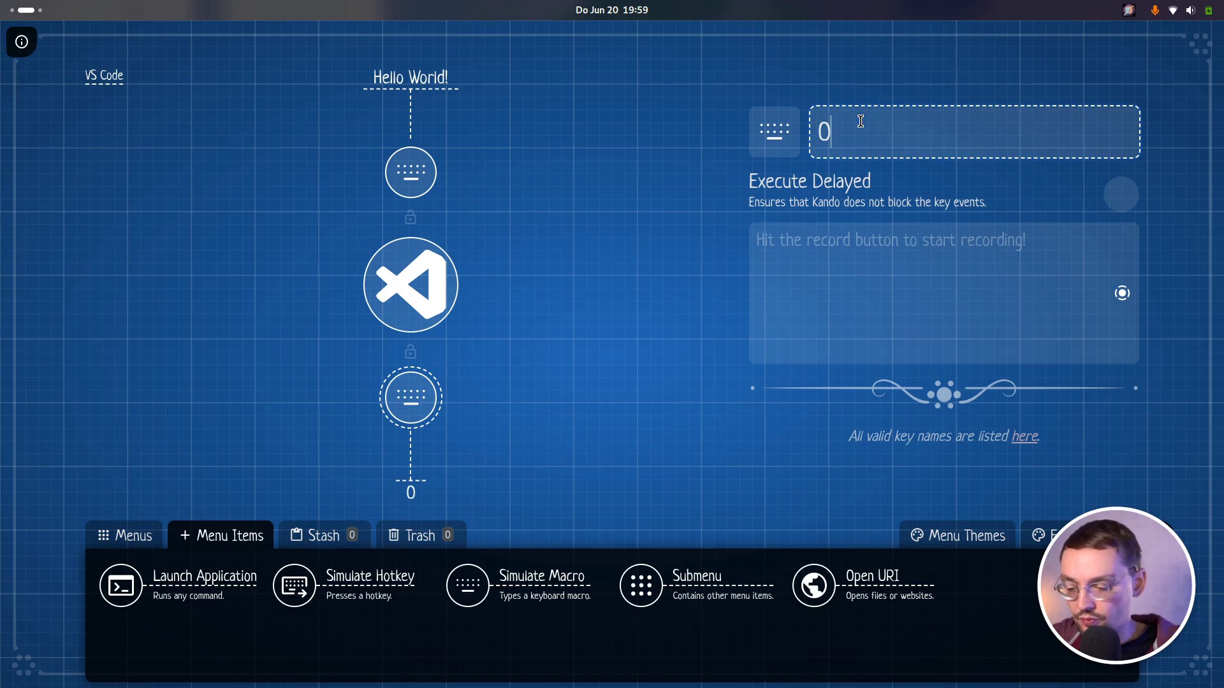
pyautogui.write('pen View Chooser')
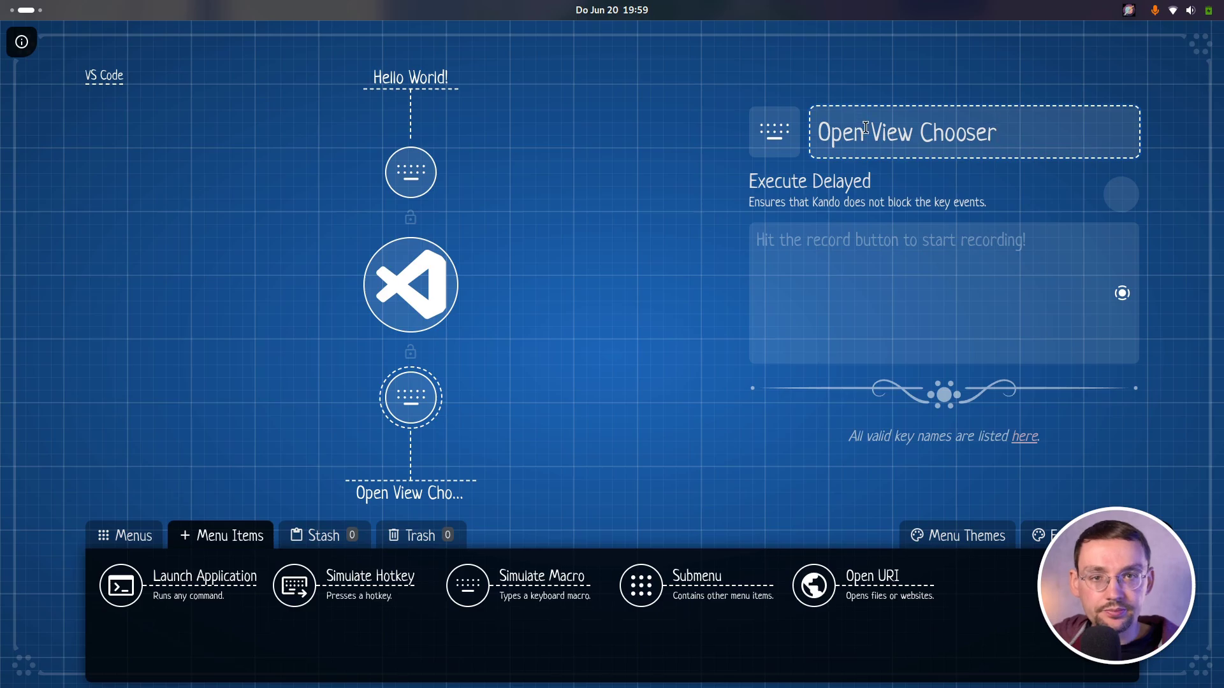
pyautogui.click(1117, 197)
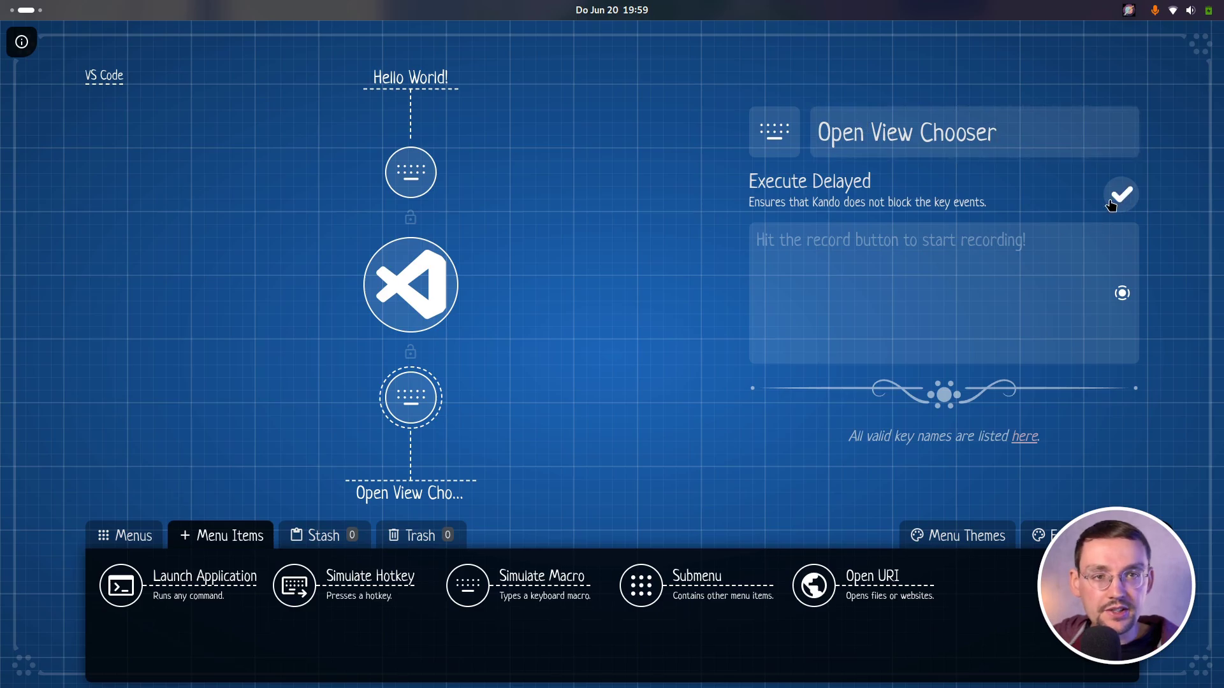
# - Record the sequence Alt+V, Arrow Down, Enter as the Open View Chooser macro and leave the menu editor
pyautogui.click(1122, 293)
pyautogui.hotkey('alt', 'v')
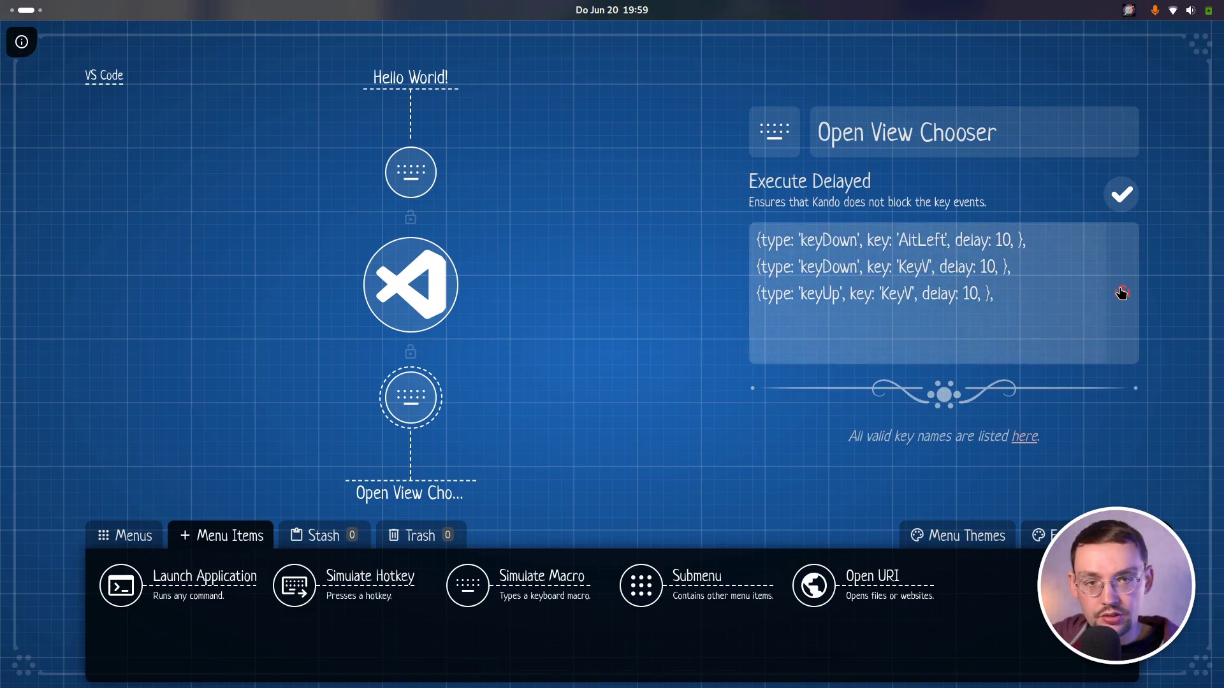
pyautogui.press('Down')
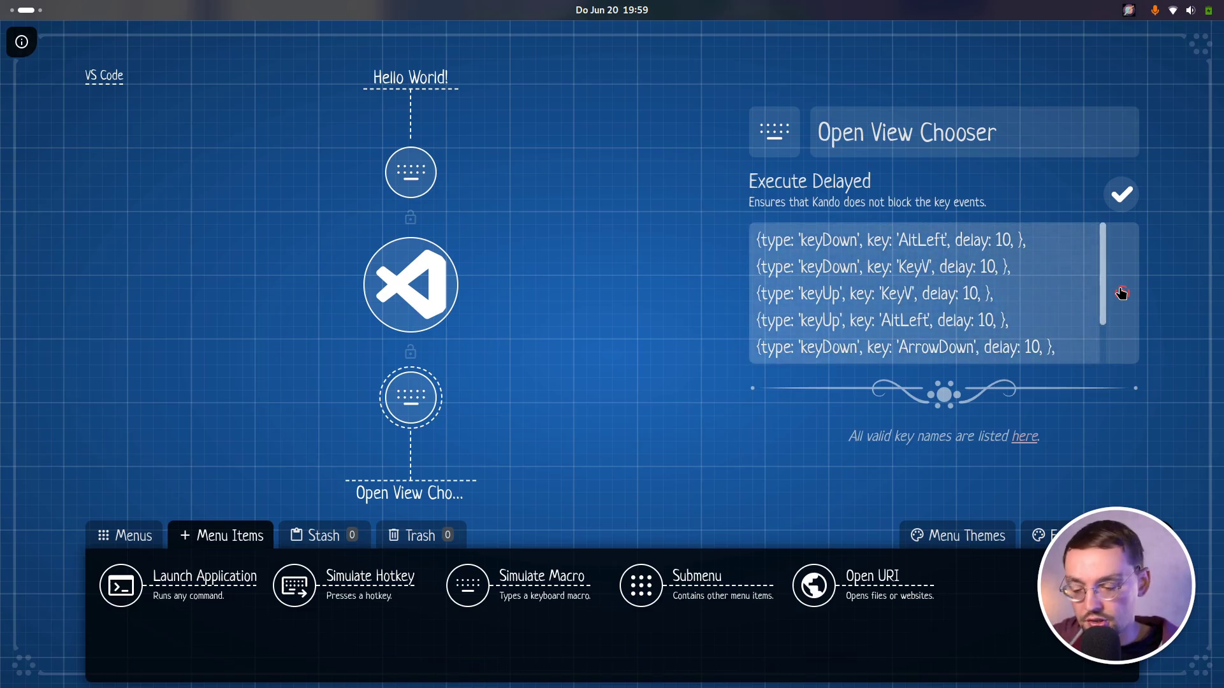
pyautogui.press('Return')
pyautogui.click(1122, 293)
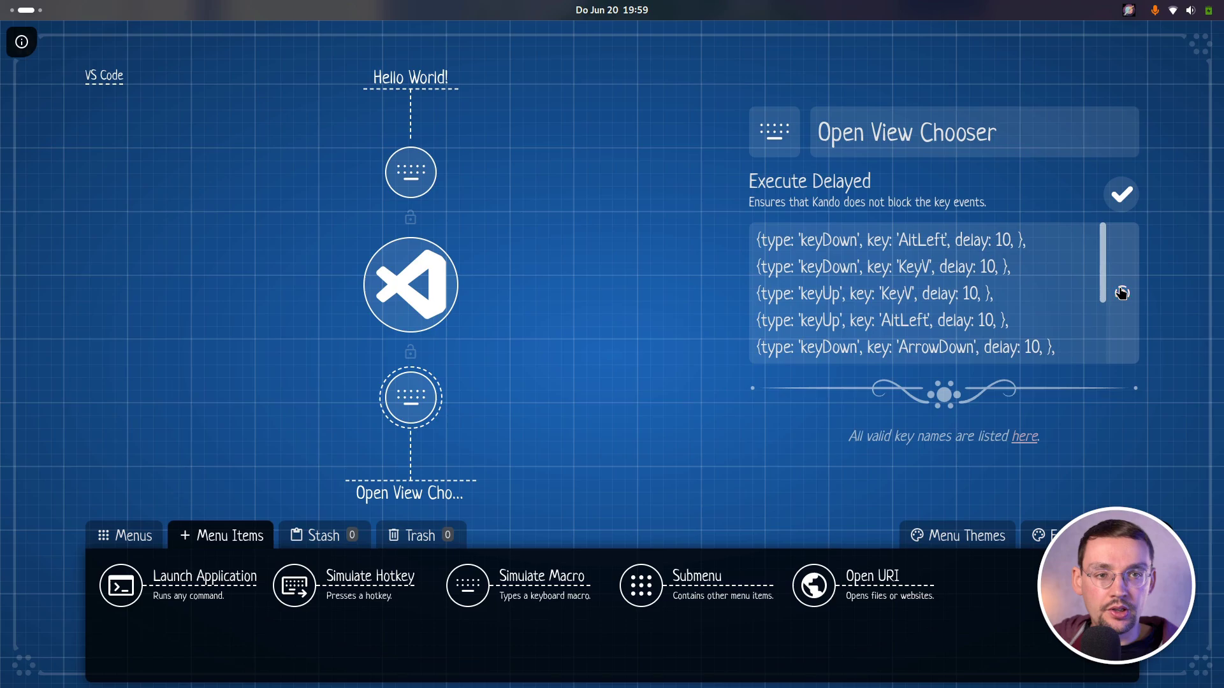
pyautogui.press('Escape')
# - Test the Open View Chooser macro from the VS Code radial menu with the code editor focused, and dismiss the chooser
pyautogui.click(634, 333)
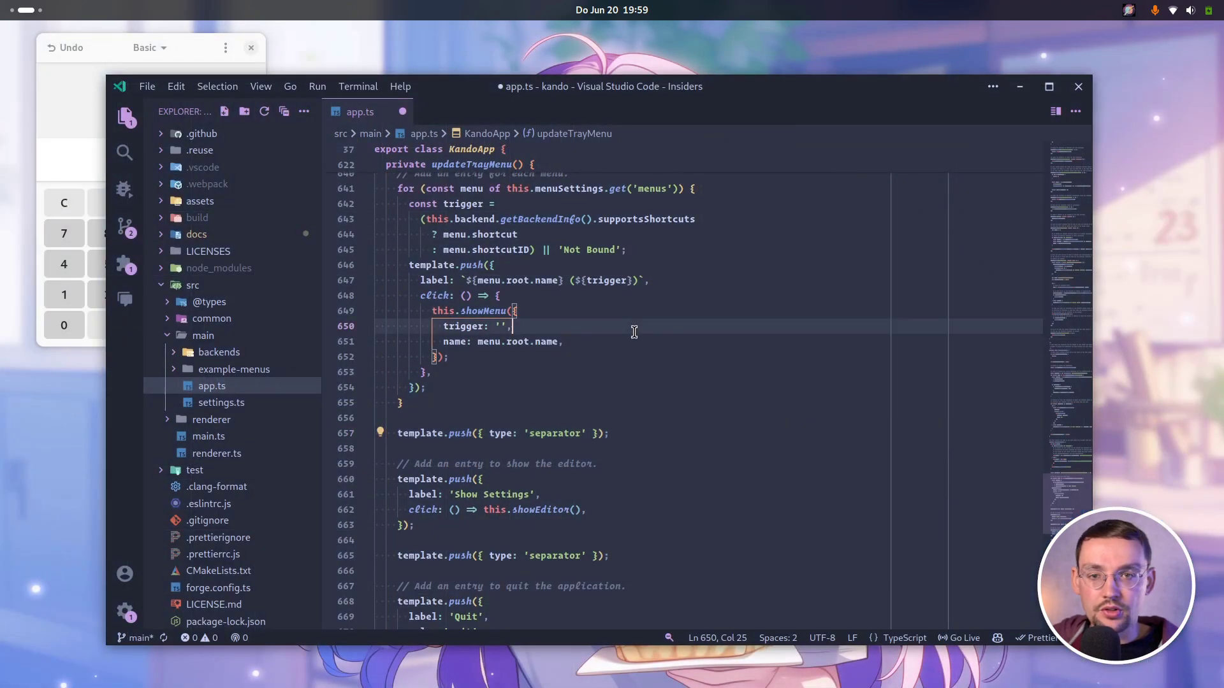
pyautogui.hotkey('ctrl', 'space')
pyautogui.click(631, 464)
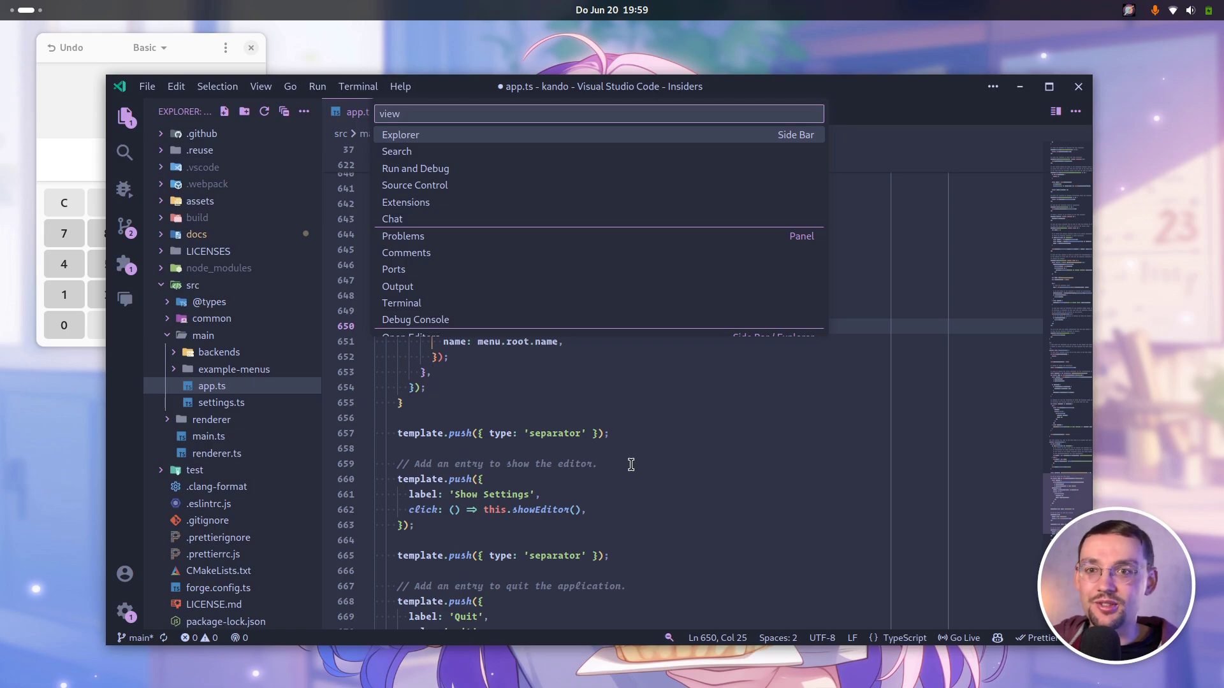
pyautogui.press('Escape')
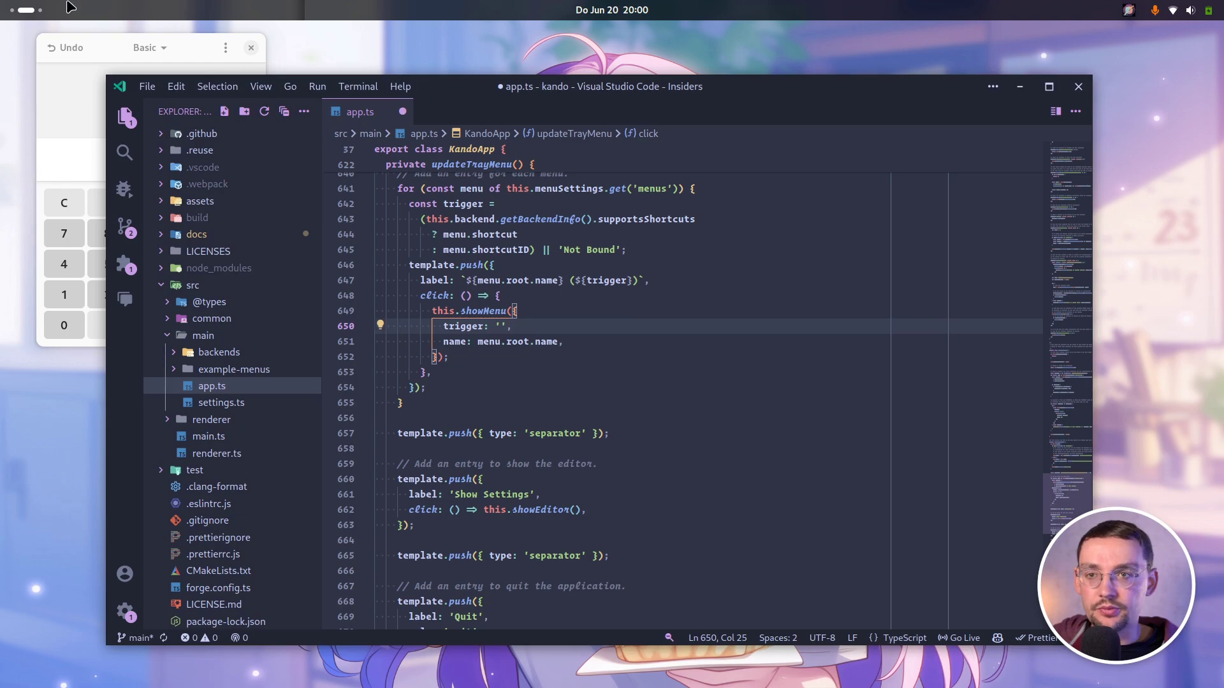
# - Move the calculator window over the code editor, and switch to the next workspace and back twice with the general radial menu
pyautogui.moveTo(101, 41); pyautogui.dragTo(546, 239)
pyautogui.hotkey('ctrl', 'space')
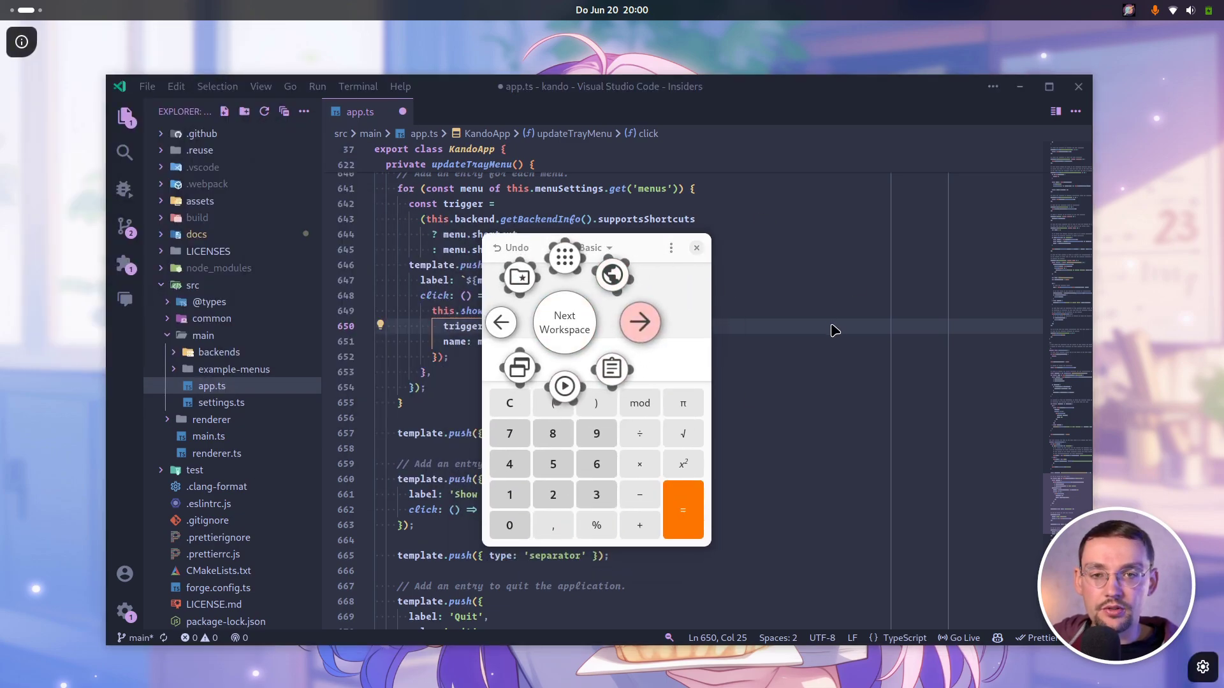
pyautogui.click(832, 325)
pyautogui.hotkey('ctrl', 'space')
pyautogui.click(580, 308)
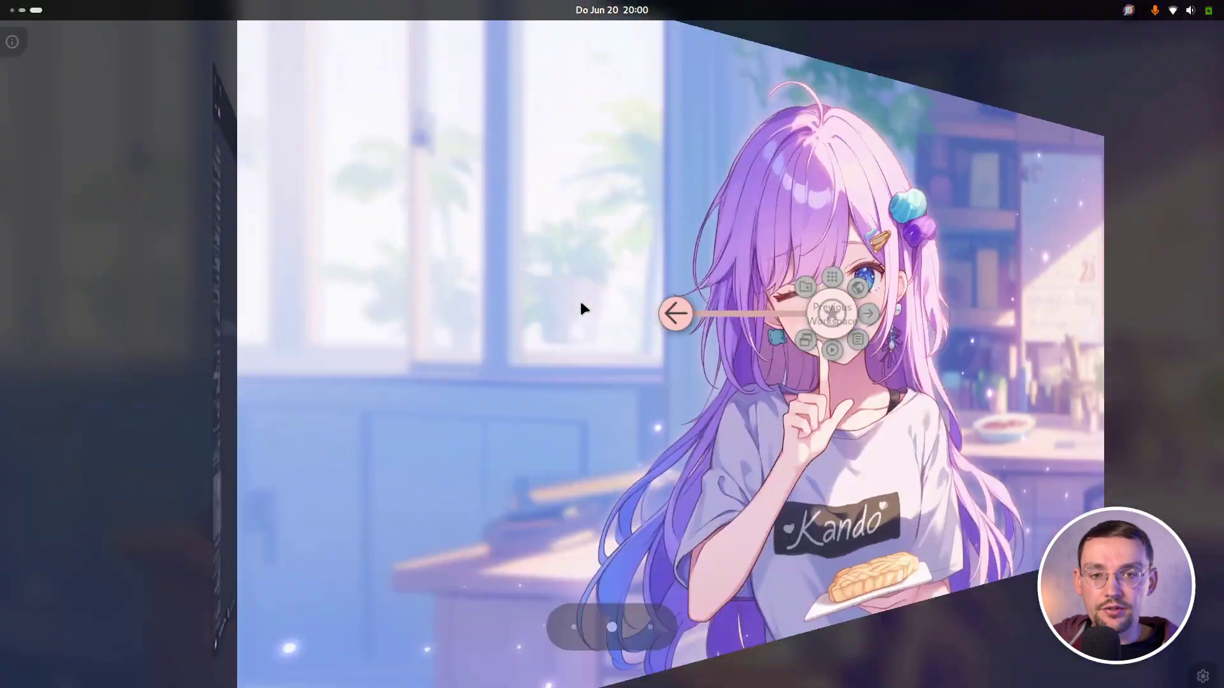
pyautogui.hotkey('ctrl', 'space')
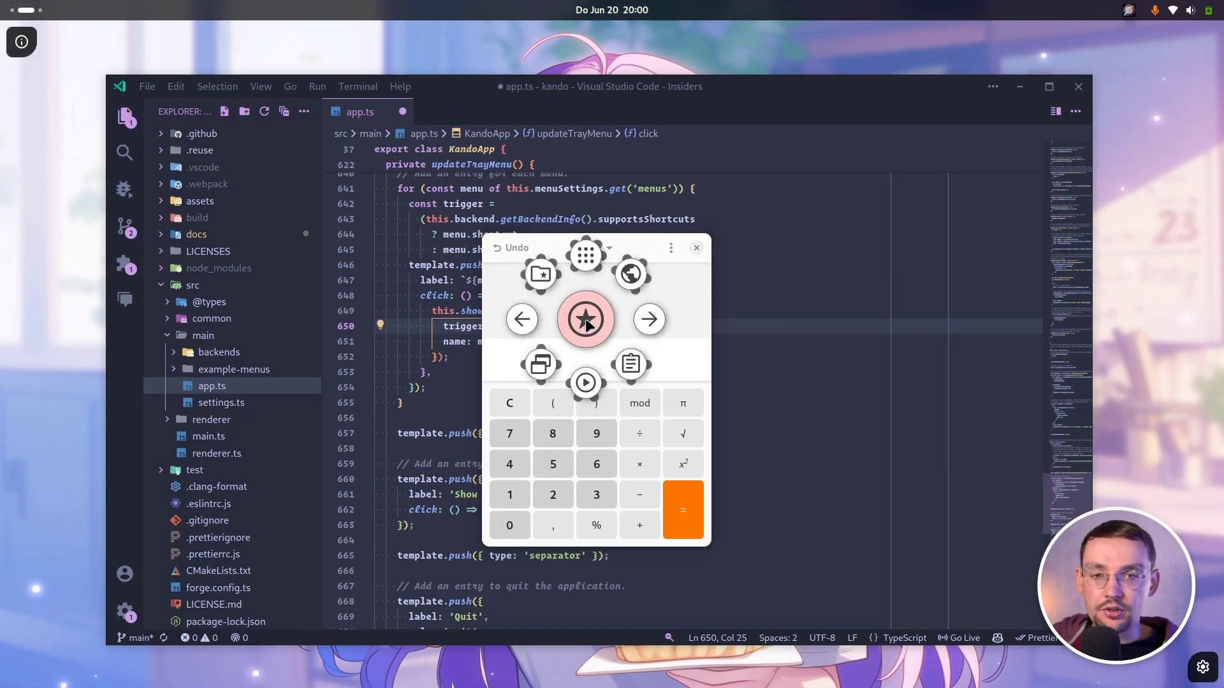
pyautogui.click(891, 325)
pyautogui.hotkey('ctrl', 'space')
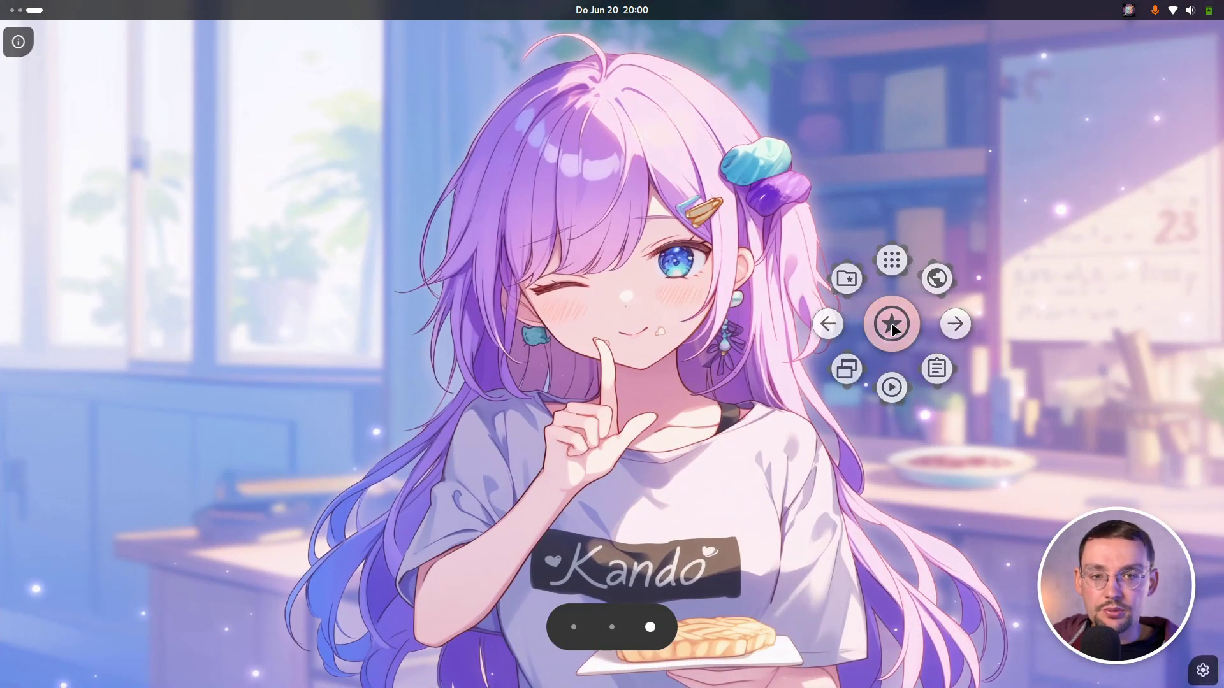
pyautogui.click(574, 283)
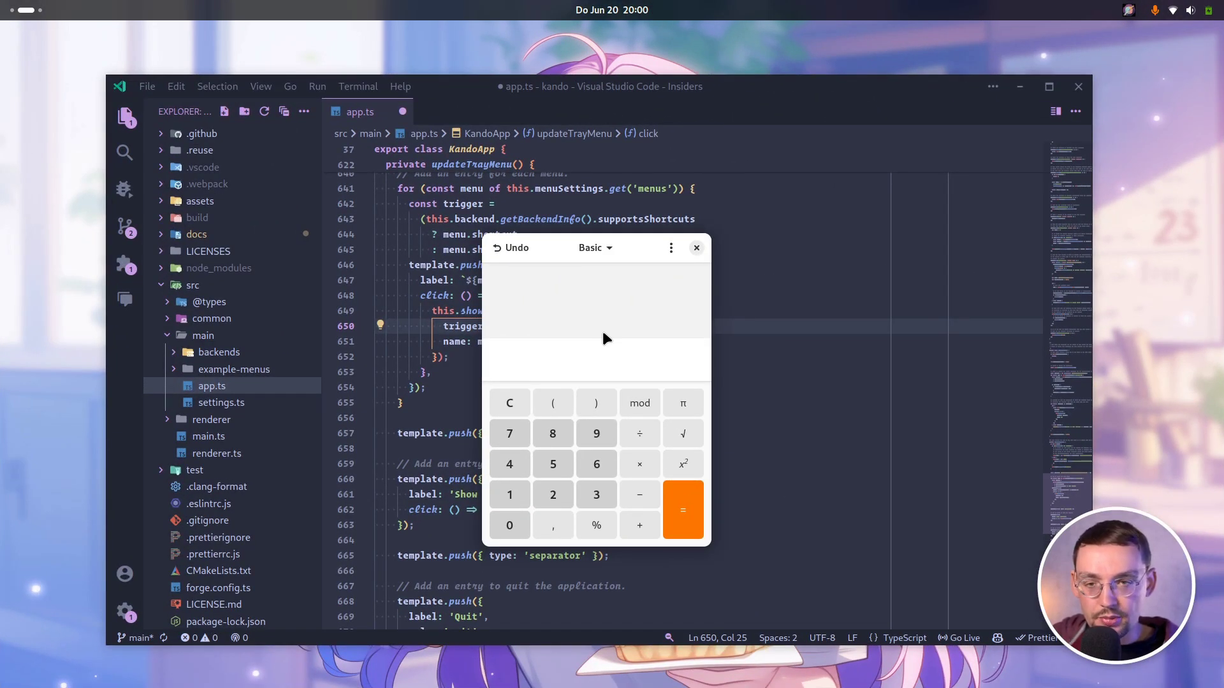
# - Make a diagonal stroke gesture in the radial menu over the calculator, and switch to the next workspace and back with horizontal strokes
pyautogui.hotkey('ctrl', 'space')
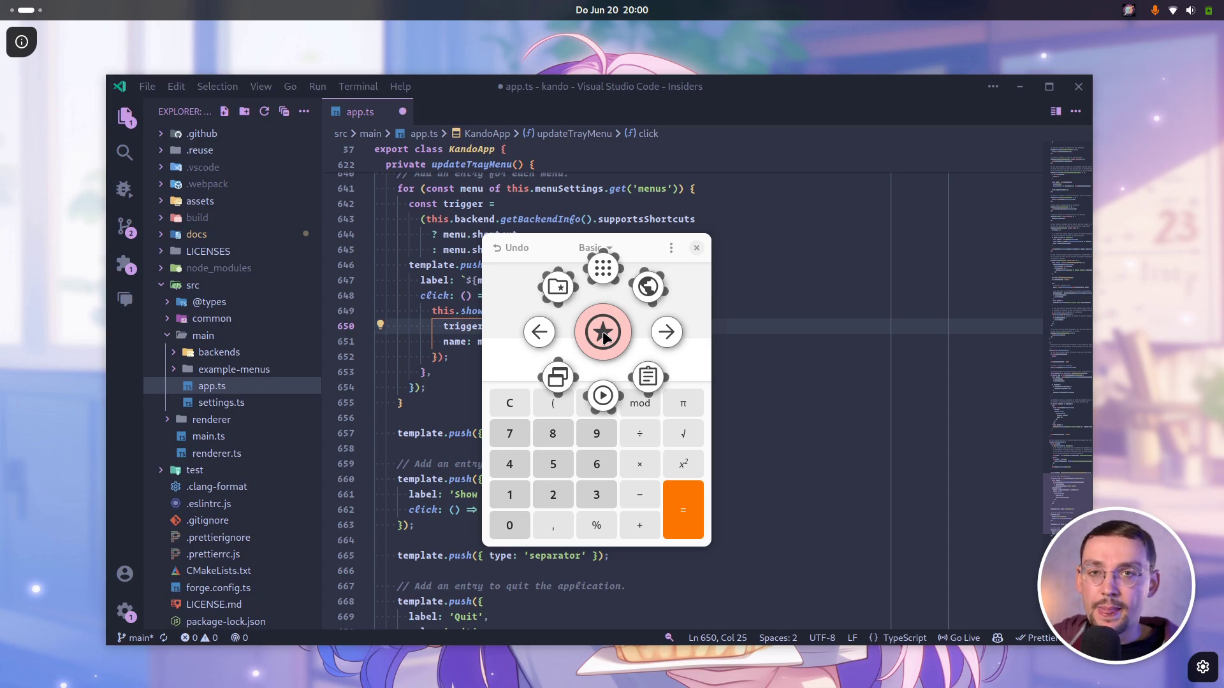
pyautogui.moveTo(603, 334)
pyautogui.mouseDown()
pyautogui.moveTo(784, 180)
pyautogui.moveTo(715, 190)
pyautogui.moveTo(388, 449)
pyautogui.moveTo(564, 351)
pyautogui.moveTo(396, 432)
pyautogui.moveTo(481, 180)
pyautogui.moveTo(319, 468)
pyautogui.moveTo(449, 482)
pyautogui.mouseUp()
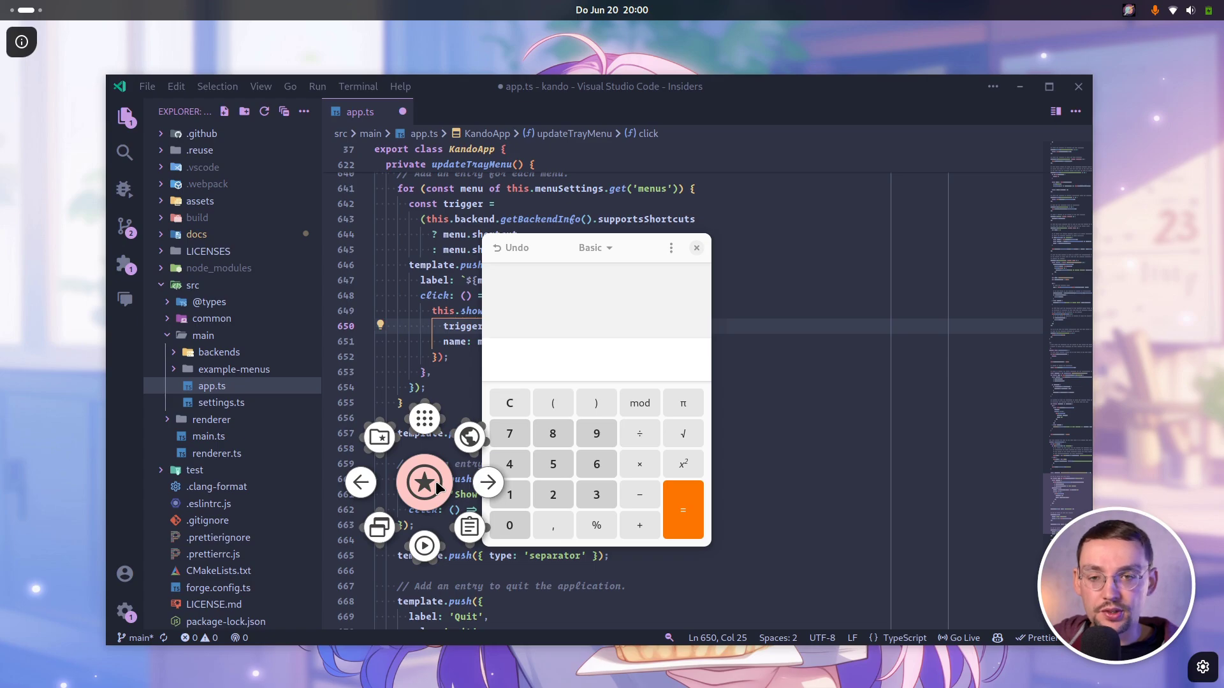
pyautogui.moveTo(436, 483); pyautogui.dragTo(843, 488)
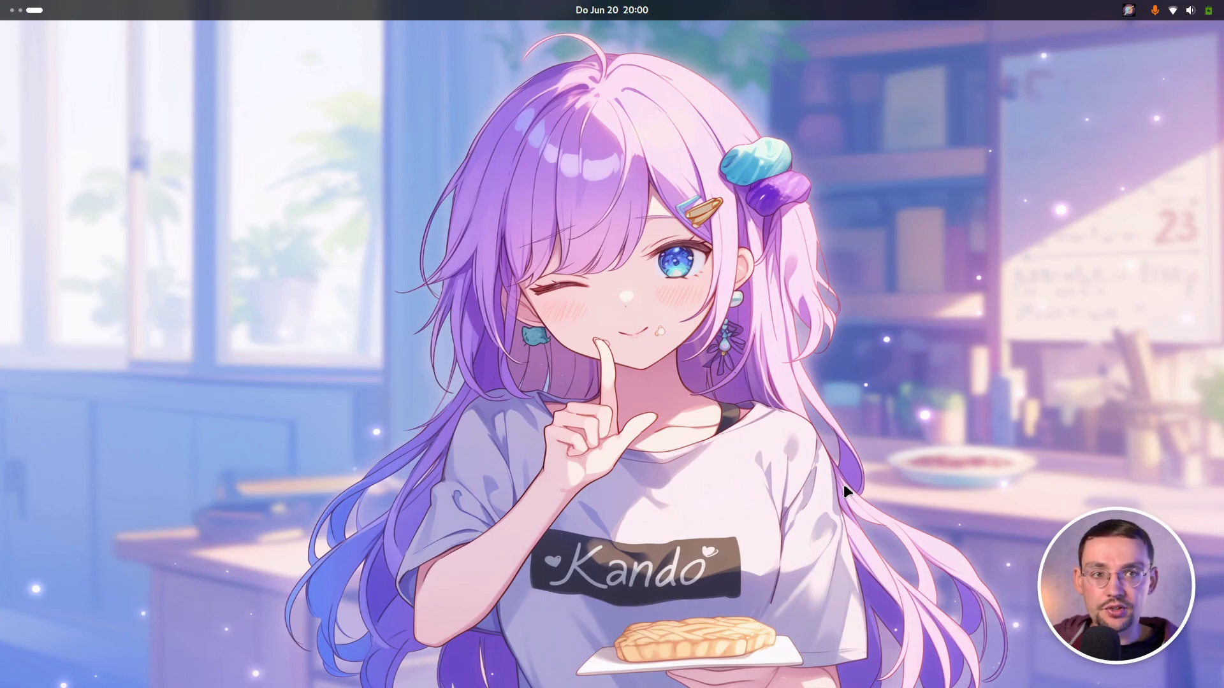
pyautogui.hotkey('ctrl', 'space')
pyautogui.moveTo(870, 389); pyautogui.dragTo(477, 368)
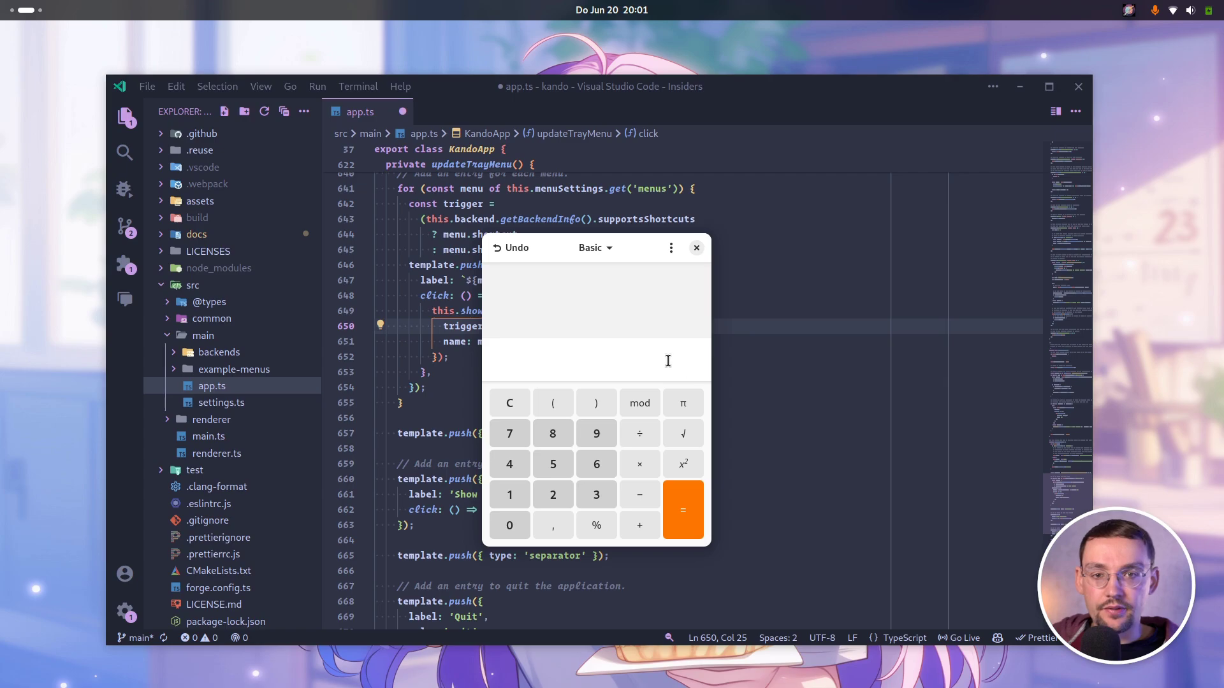
# - Set the Example Menu's shortcut to F4 in the menu editor and leave the editor
pyautogui.hotkey('ctrl', 'space')
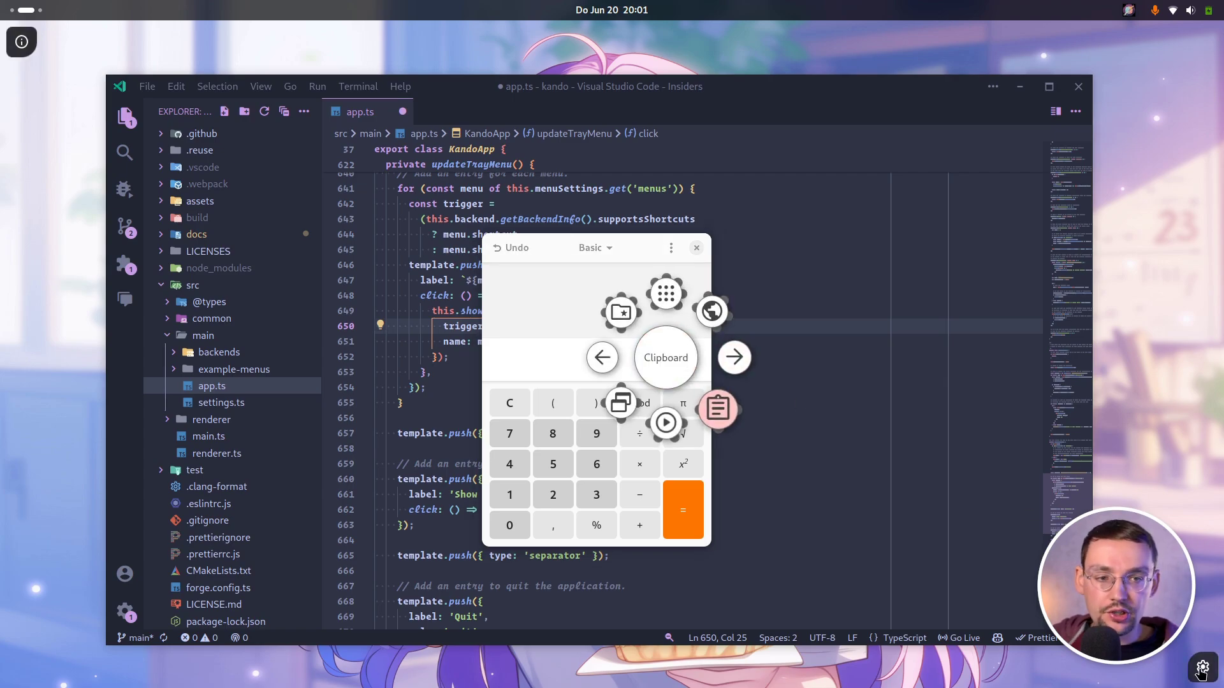
pyautogui.click(1202, 667)
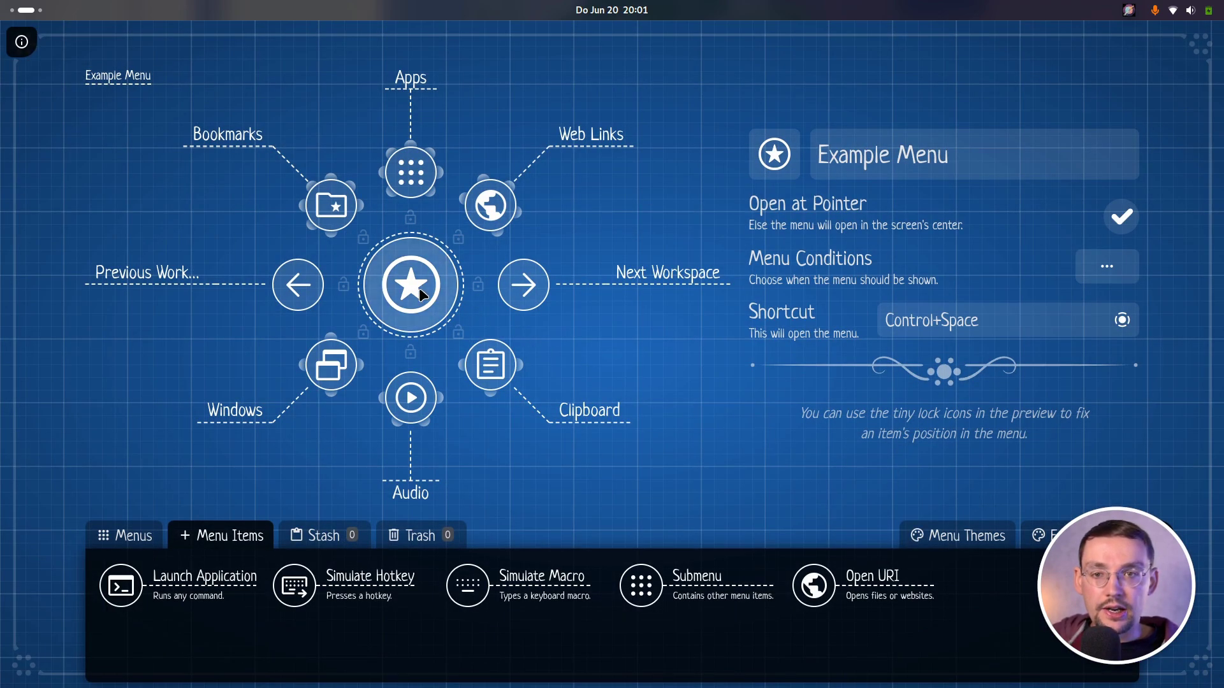
pyautogui.click(1122, 319)
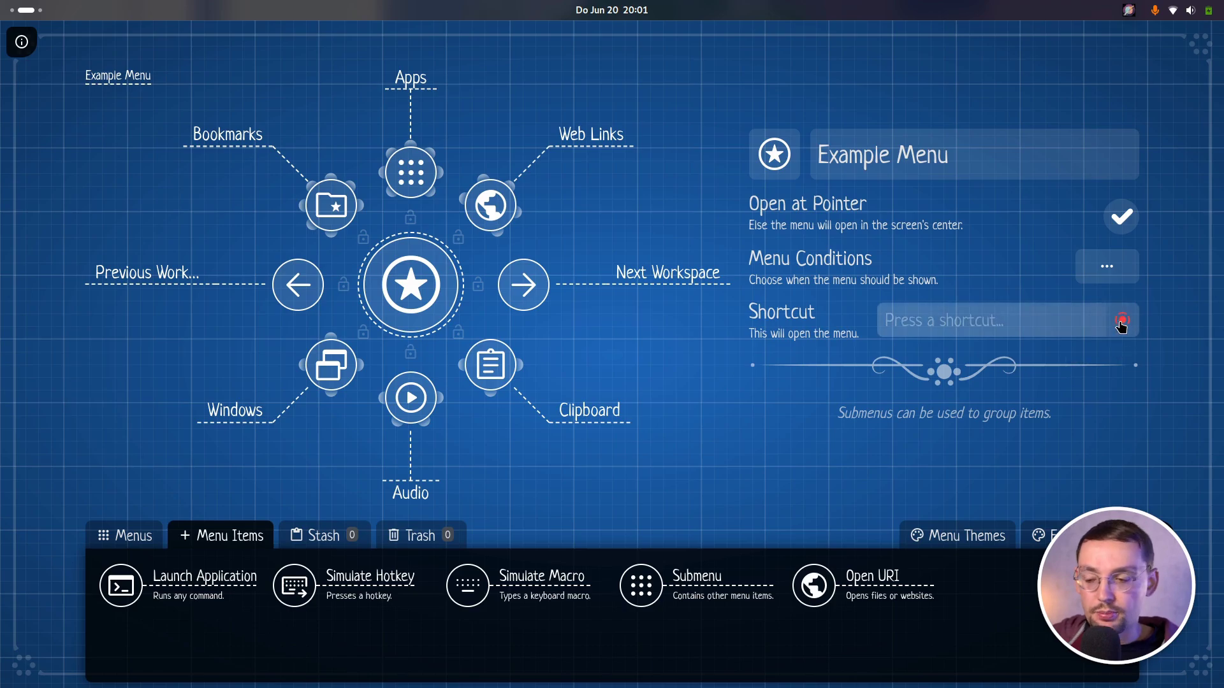
pyautogui.press('F4')
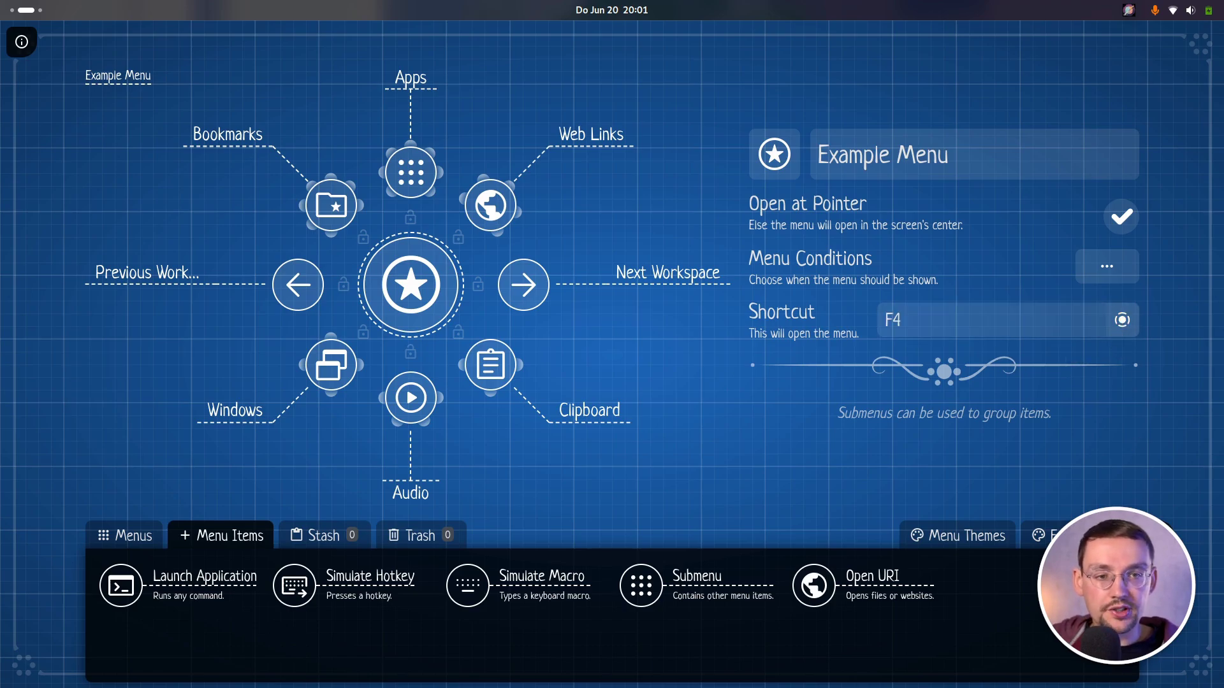
pyautogui.click(1155, 536)
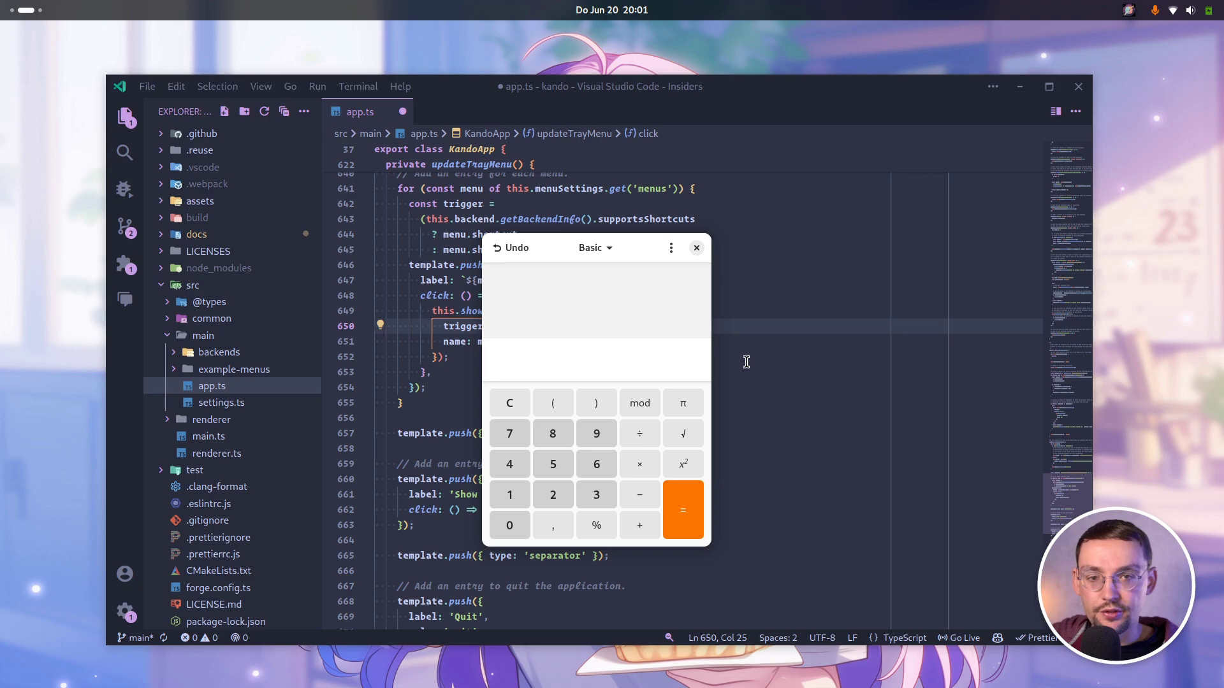
# - Test the Example Menu with its new shortcut, switching to the next workspace, back to the previous one, and forward again
pyautogui.press('F4')
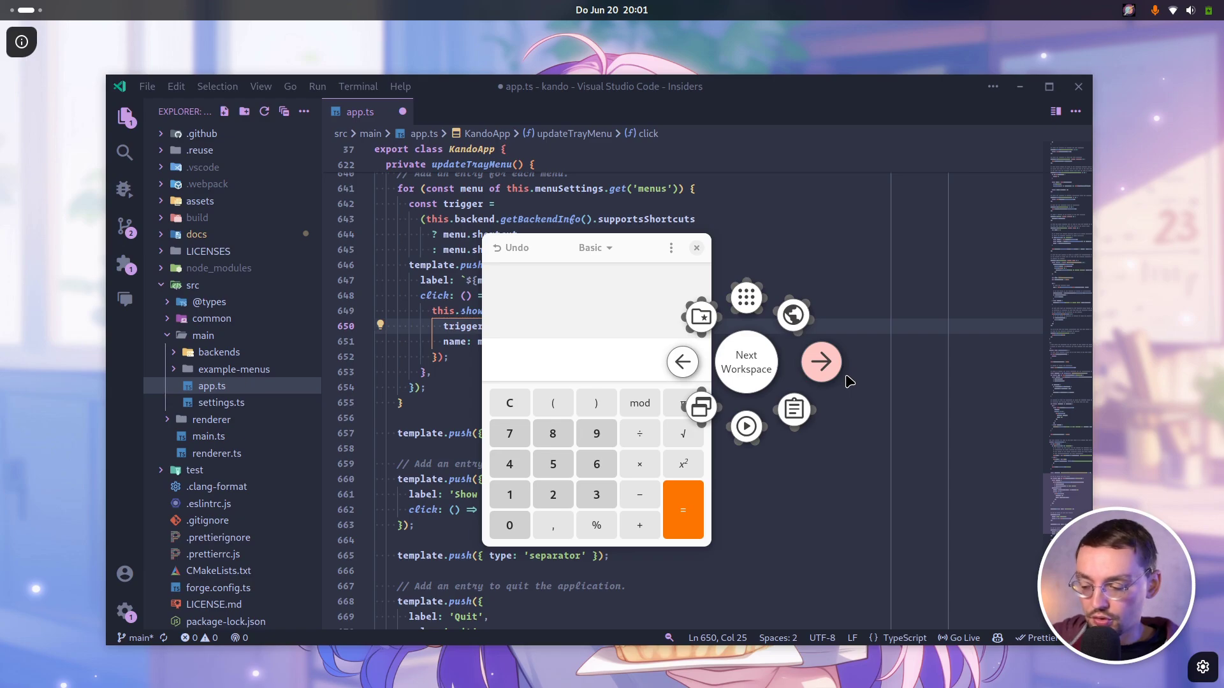
pyautogui.click(746, 368)
pyautogui.hotkey('ctrl', 'space')
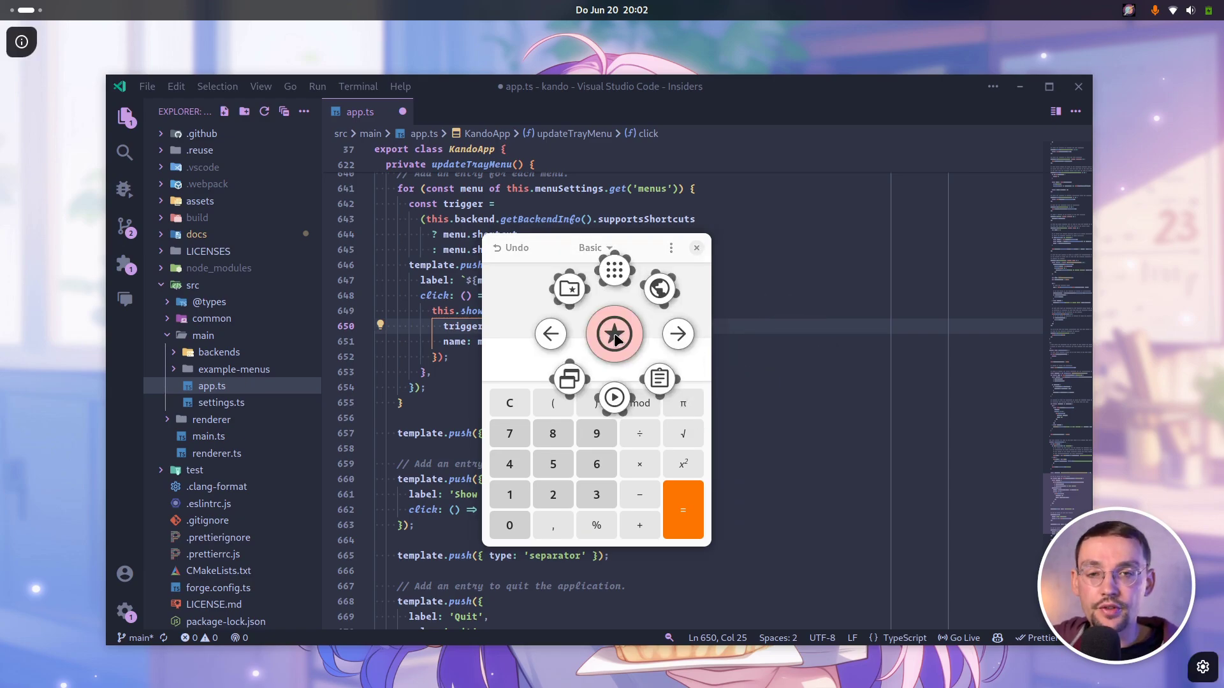
pyautogui.click(1032, 355)
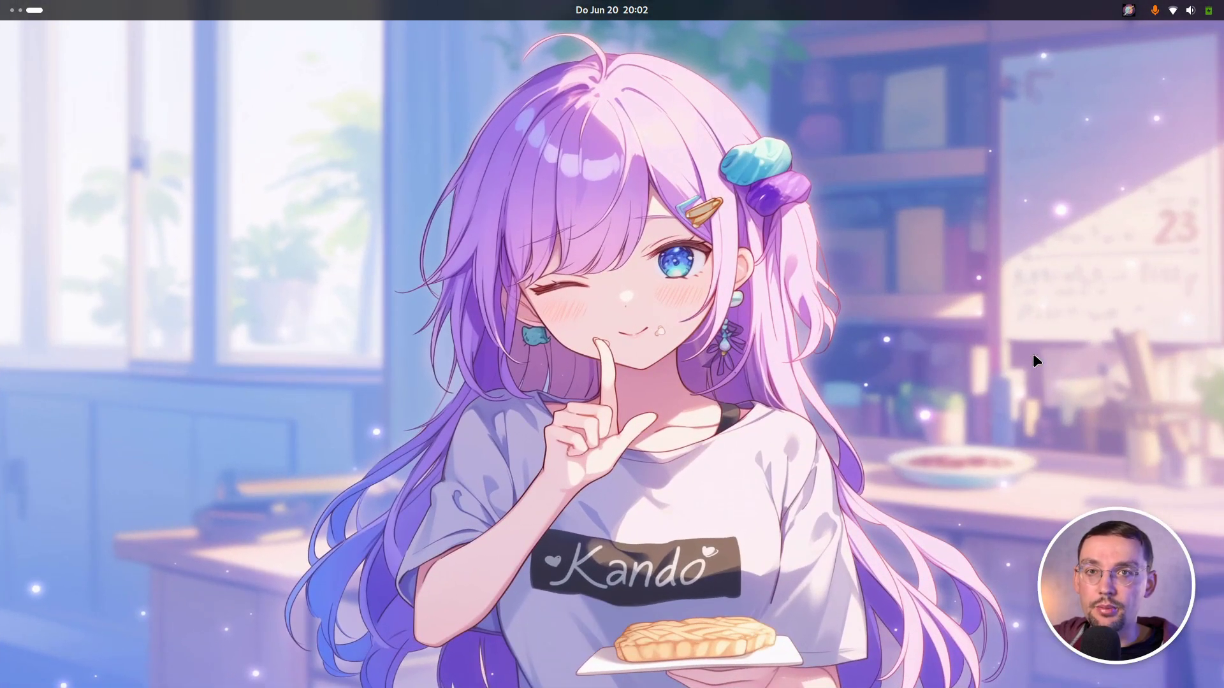
pyautogui.hotkey('ctrl', 'space')
pyautogui.moveTo(1033, 354); pyautogui.dragTo(565, 331)
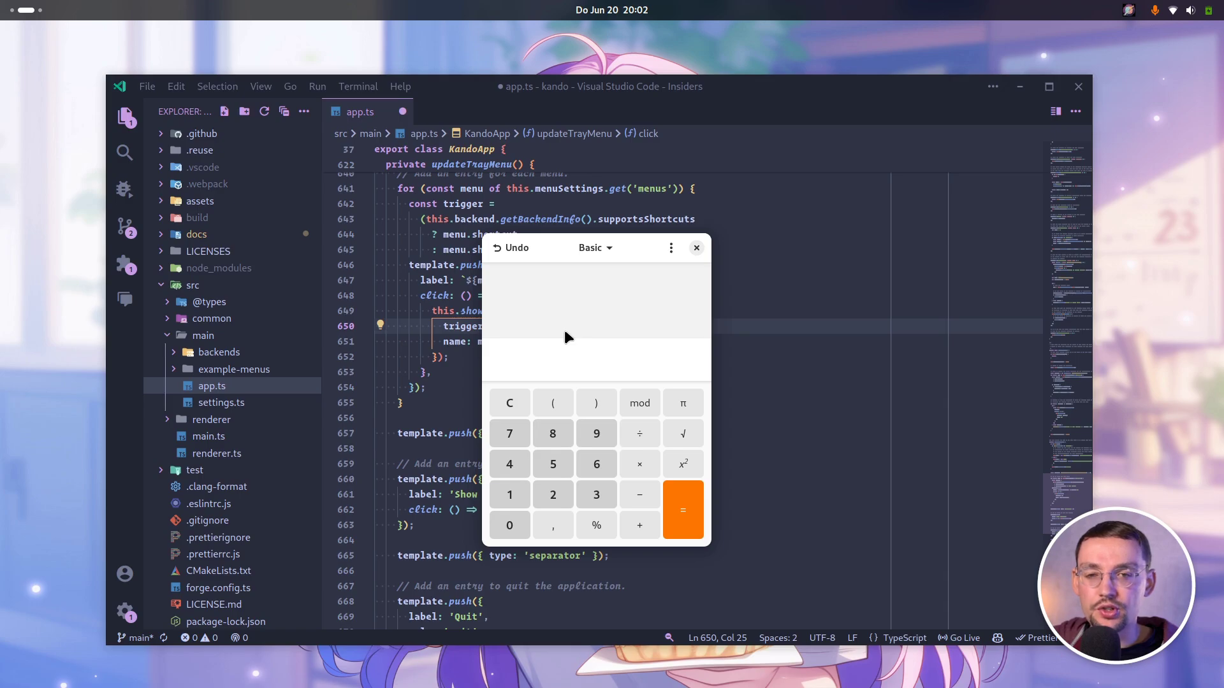
pyautogui.hotkey('ctrl', 'space')
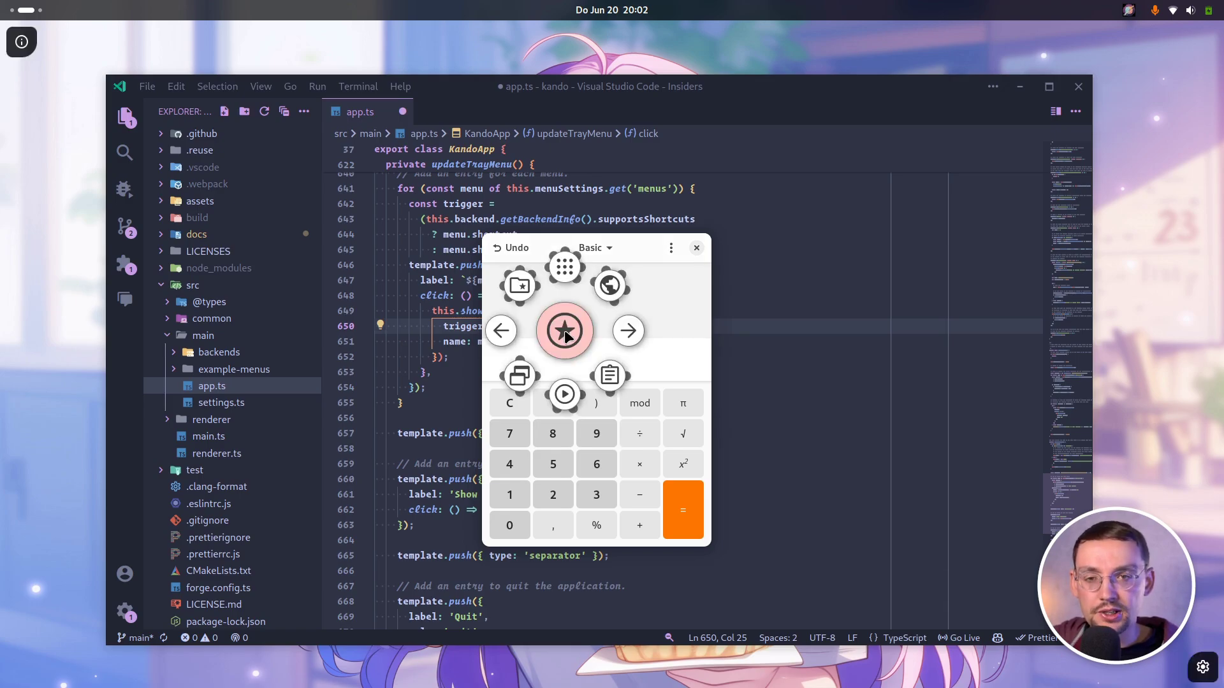
pyautogui.click(928, 343)
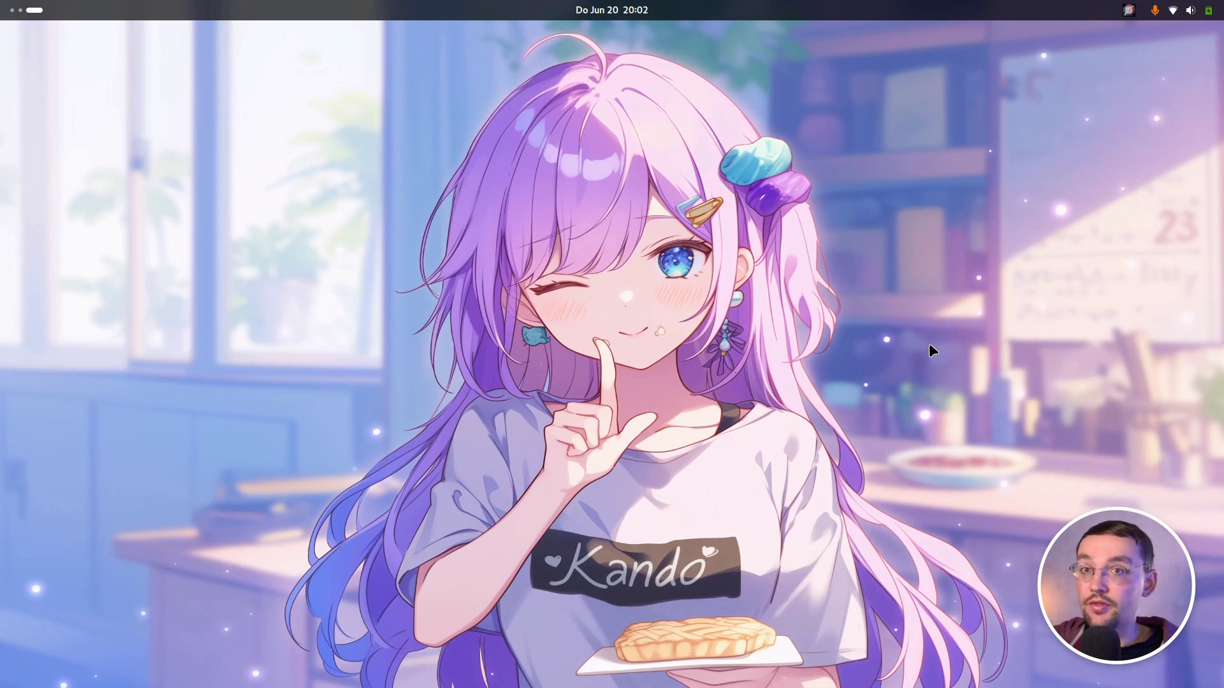